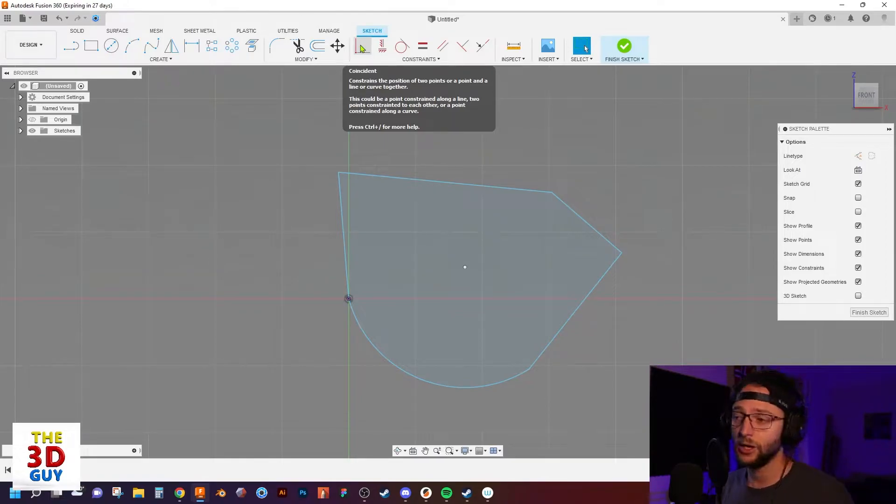
Delete the coincident constraint at the profile's upper-left corner and separate the left line's upper end from the top line.
{"action": "left_click", "coordinate": [339, 182]}
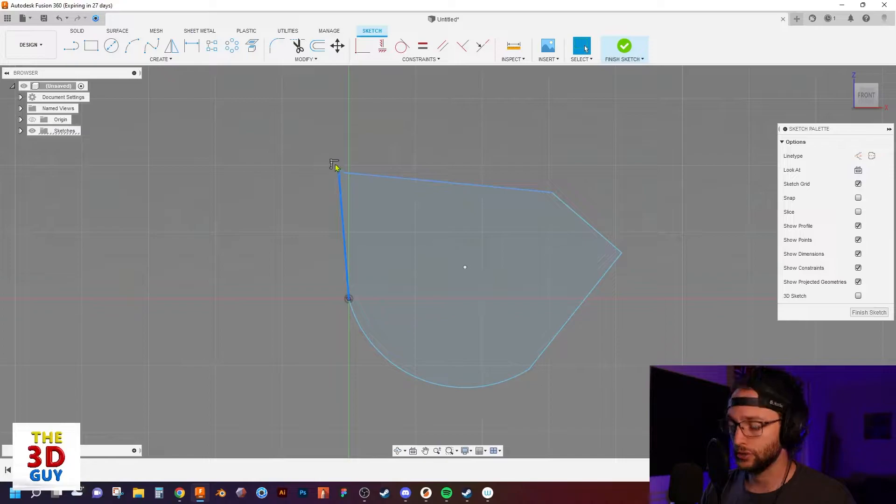
{"action": "key", "text": "Escape"}
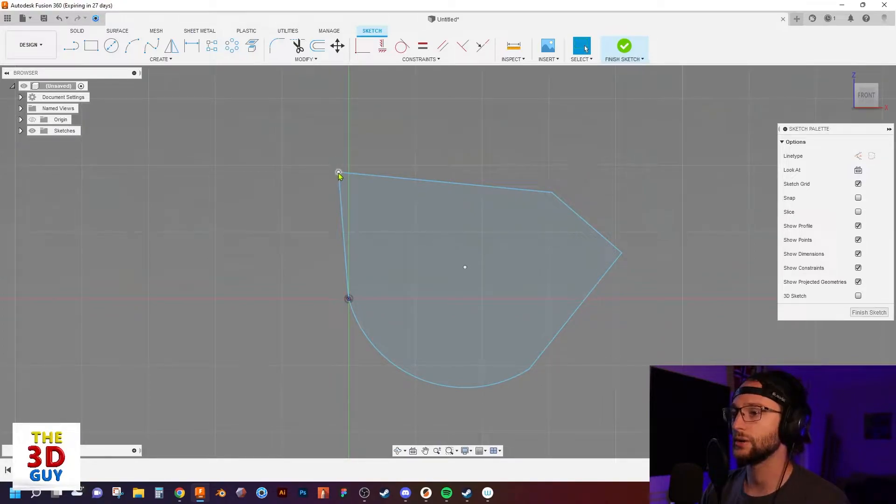
{"action": "left_click_drag", "start_coordinate": [338, 173], "coordinate": [344, 189]}
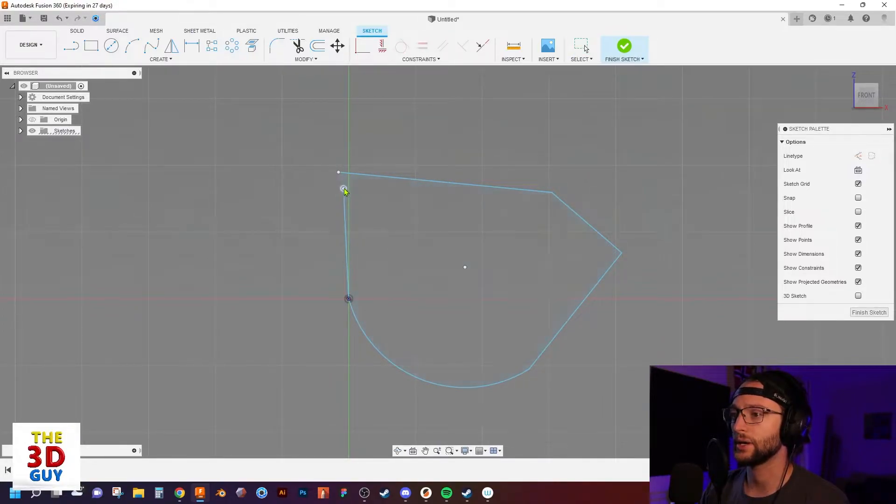
{"action": "left_click", "coordinate": [552, 194]}
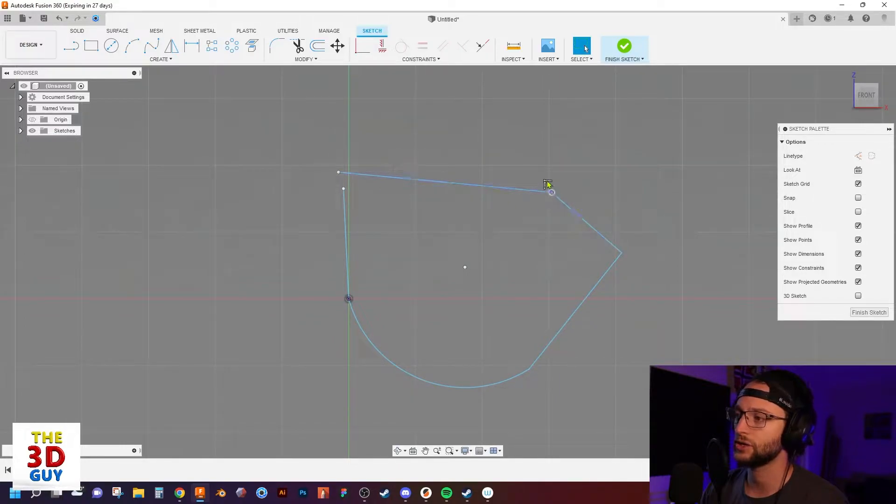
{"action": "left_click", "coordinate": [547, 185]}
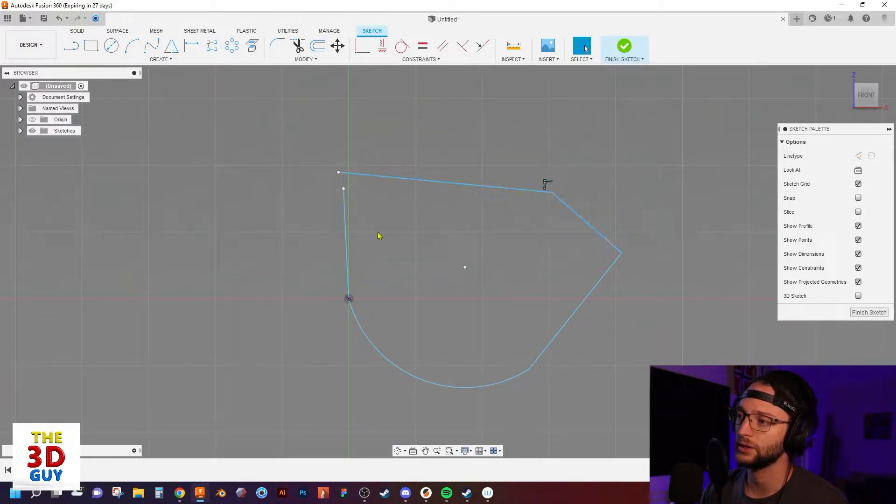
{"action": "key", "text": "Delete"}
Join the open ends of the left and top lines with a Coincident constraint and move the shared corner upward along the vertical axis.
{"action": "left_click_drag", "start_coordinate": [344, 189], "coordinate": [346, 208]}
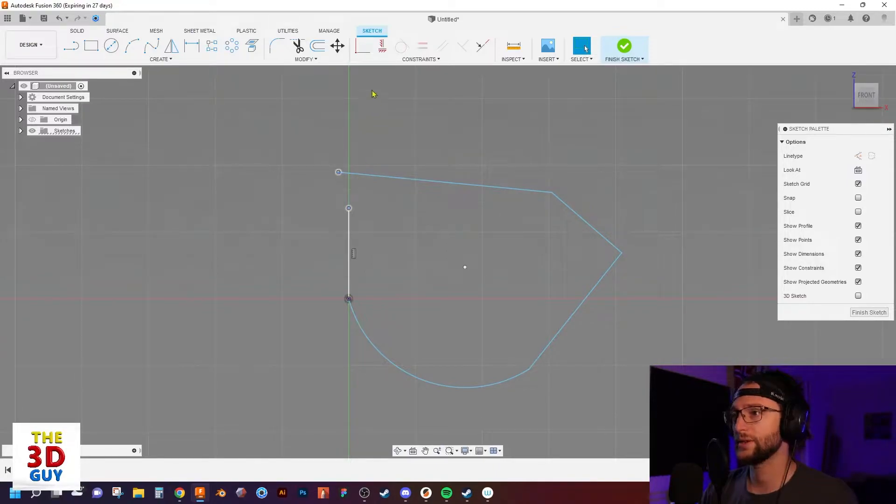
{"action": "left_click", "coordinate": [360, 49]}
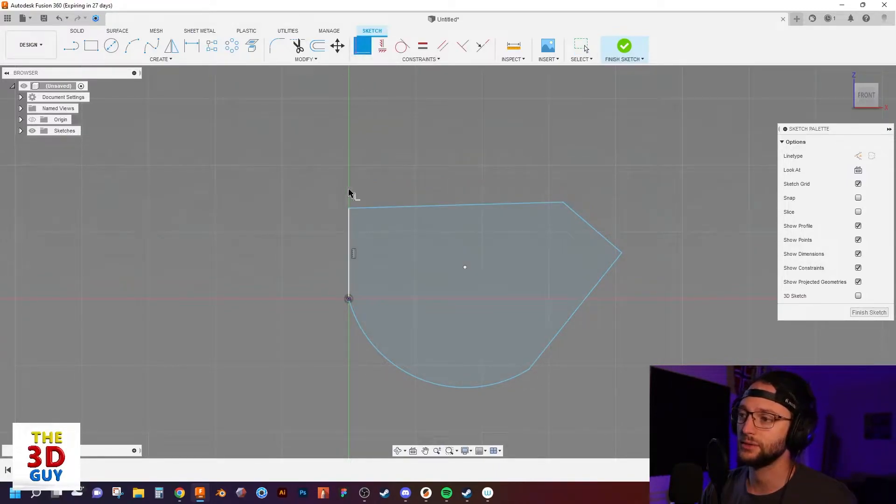
{"action": "left_click_drag", "start_coordinate": [353, 212], "coordinate": [352, 180]}
{"action": "left_click", "coordinate": [356, 237]}
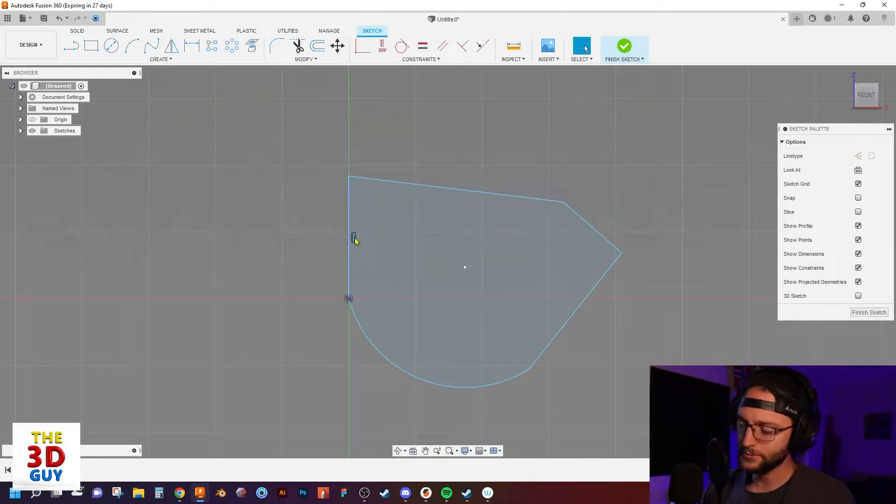
{"action": "left_click", "coordinate": [350, 184]}
Undo the corner move and the coincident constraint between the left and top lines' endpoints.
{"action": "key", "text": "ctrl+z"}
{"action": "key", "text": "ctrl+z"}
{"action": "key", "text": "ctrl+z"}
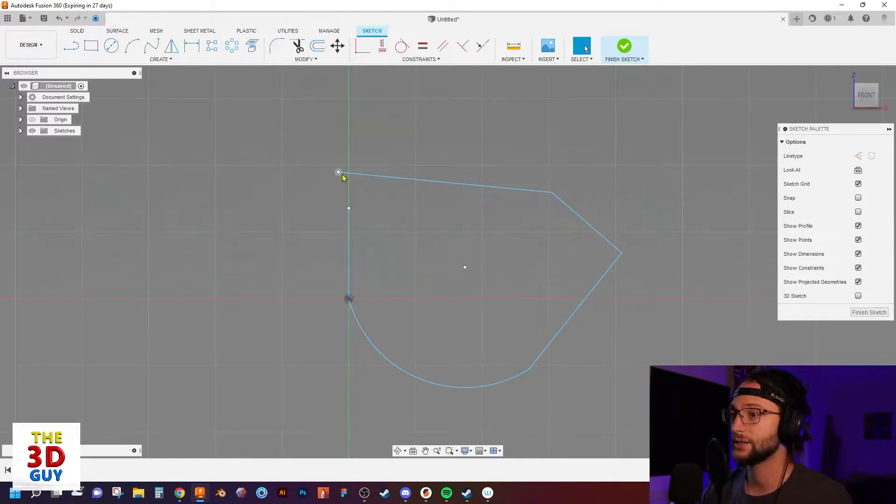
Constrain the left line's upper endpoint onto the top line with a Coincident constraint.
{"action": "left_click", "coordinate": [372, 182]}
{"action": "left_click", "coordinate": [349, 208]}
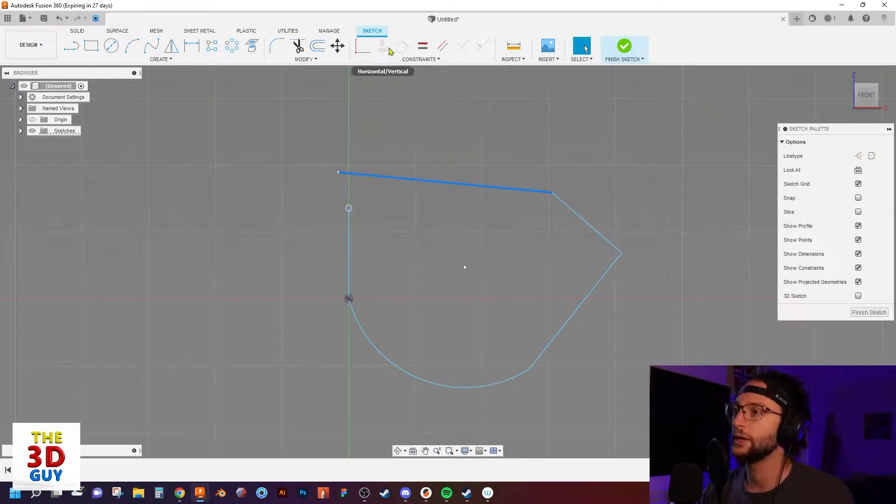
{"action": "left_click", "coordinate": [363, 50]}
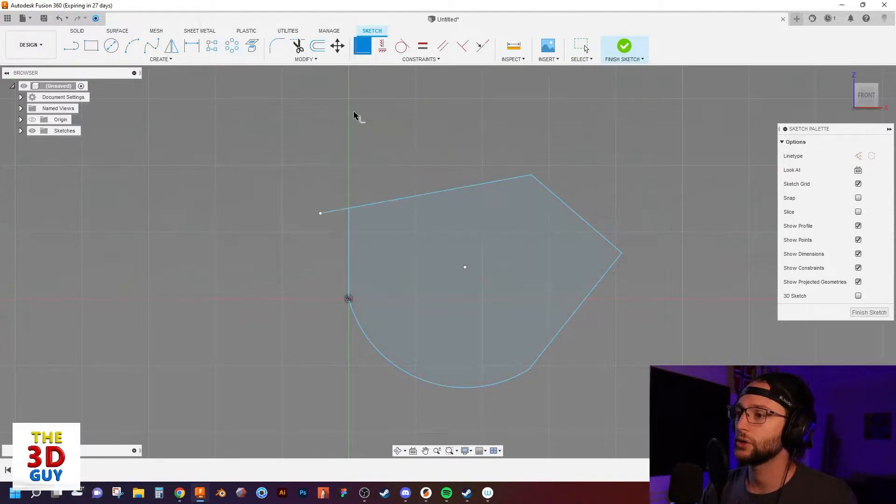
{"action": "key", "text": "Escape"}
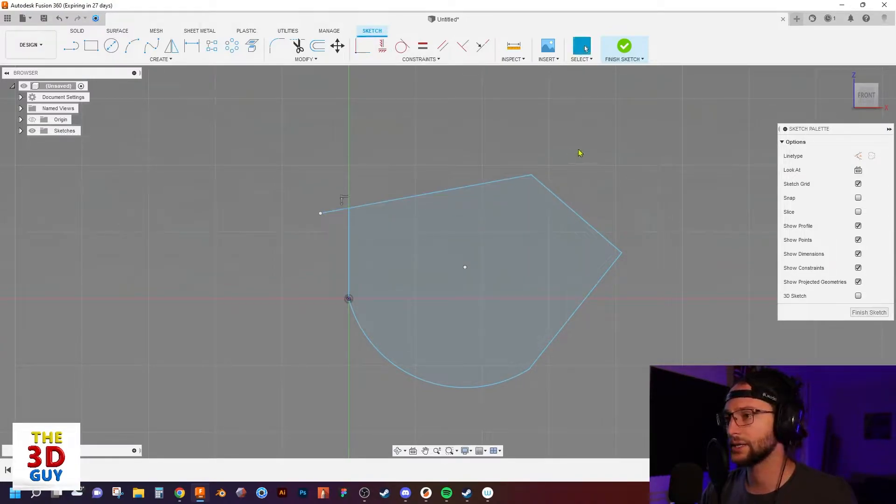
Delete the coincident constraint between the left line's endpoint and the top line, and move the top line's left end away.
{"action": "mouse_move", "coordinate": [354, 209]}
{"action": "left_mouse_down"}
{"action": "mouse_move", "coordinate": [394, 198]}
{"action": "mouse_move", "coordinate": [350, 211]}
{"action": "mouse_move", "coordinate": [451, 202]}
{"action": "mouse_move", "coordinate": [249, 224]}
{"action": "mouse_move", "coordinate": [324, 219]}
{"action": "mouse_move", "coordinate": [337, 193]}
{"action": "mouse_move", "coordinate": [350, 227]}
{"action": "mouse_move", "coordinate": [393, 195]}
{"action": "mouse_move", "coordinate": [410, 201]}
{"action": "mouse_move", "coordinate": [413, 174]}
{"action": "mouse_move", "coordinate": [410, 219]}
{"action": "mouse_move", "coordinate": [382, 178]}
{"action": "mouse_move", "coordinate": [370, 215]}
{"action": "mouse_move", "coordinate": [364, 187]}
{"action": "mouse_move", "coordinate": [365, 201]}
{"action": "left_mouse_up"}
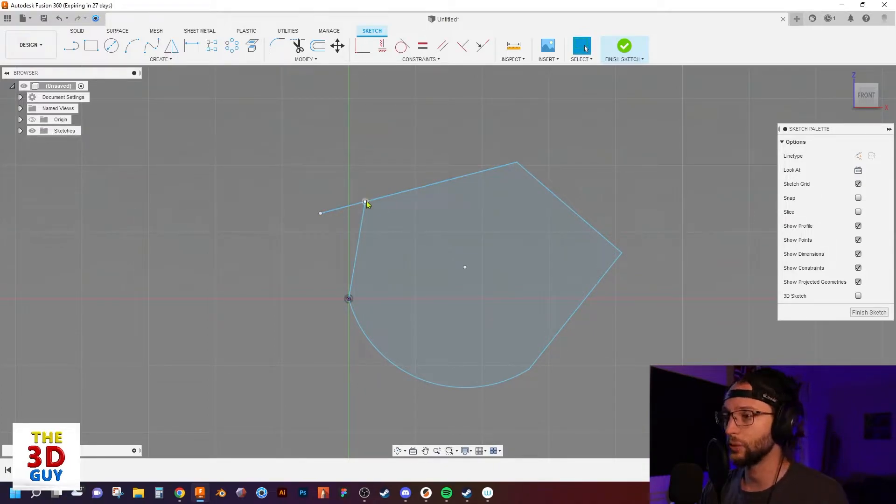
{"action": "left_click_drag", "start_coordinate": [320, 214], "coordinate": [362, 155]}
{"action": "key", "text": "Delete"}
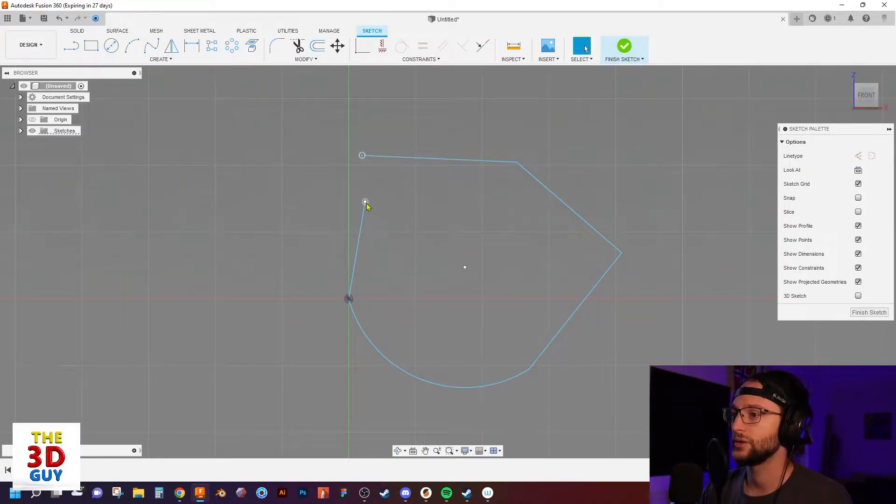
Attach the left line's open upper end to the midpoint of the top line.
{"action": "left_click", "coordinate": [365, 202]}
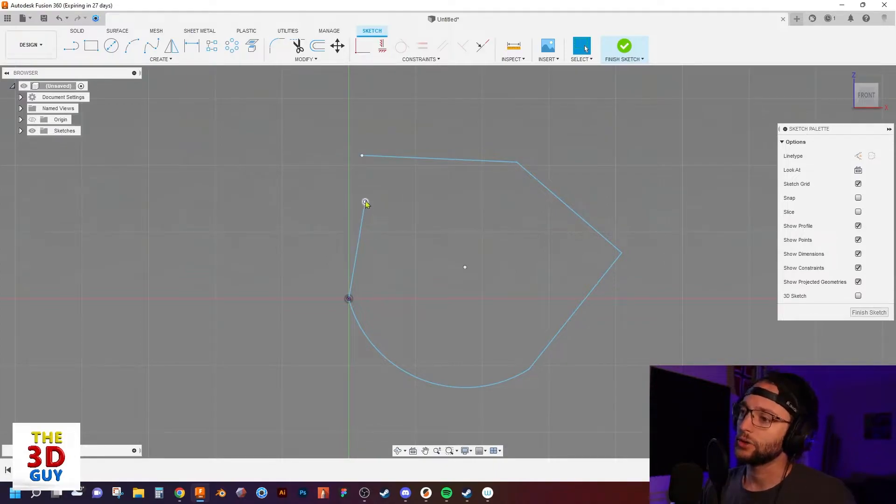
{"action": "mouse_move", "coordinate": [365, 202]}
{"action": "left_mouse_down"}
{"action": "mouse_move", "coordinate": [350, 214]}
{"action": "mouse_move", "coordinate": [368, 229]}
{"action": "mouse_move", "coordinate": [392, 202]}
{"action": "mouse_move", "coordinate": [383, 160]}
{"action": "mouse_move", "coordinate": [360, 158]}
{"action": "mouse_move", "coordinate": [398, 158]}
{"action": "mouse_move", "coordinate": [334, 153]}
{"action": "mouse_move", "coordinate": [337, 175]}
{"action": "mouse_move", "coordinate": [335, 158]}
{"action": "mouse_move", "coordinate": [365, 154]}
{"action": "mouse_move", "coordinate": [328, 154]}
{"action": "mouse_move", "coordinate": [439, 161]}
{"action": "left_mouse_up"}
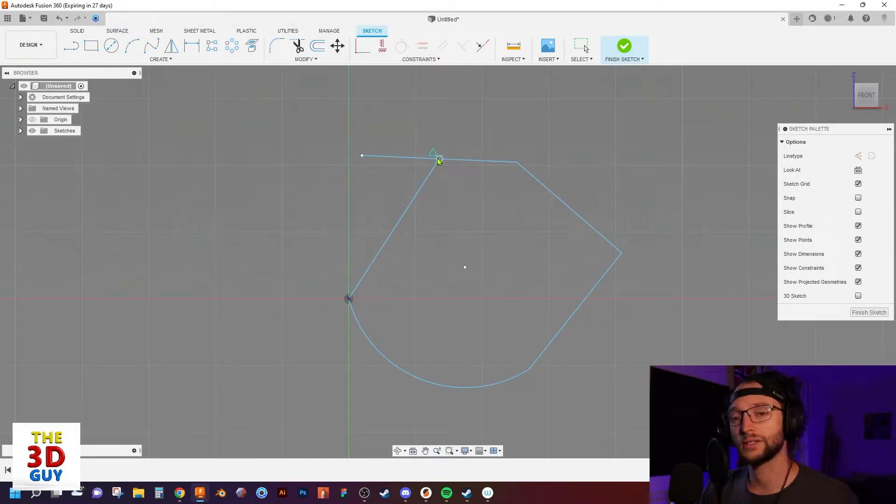
{"action": "left_click_drag", "start_coordinate": [439, 161], "coordinate": [440, 159]}
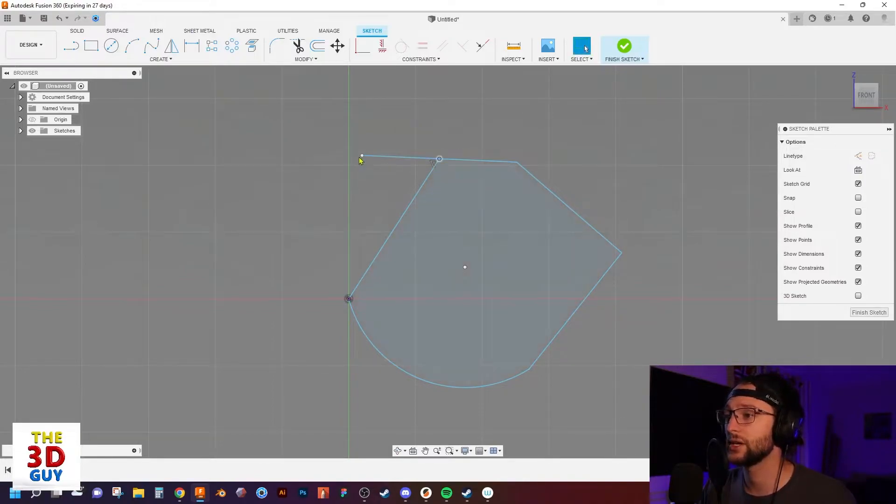
Remove the midpoint constraint and rejoin the left line's upper end to the top line's left end, closing the profile.
{"action": "left_click_drag", "start_coordinate": [362, 160], "coordinate": [344, 155]}
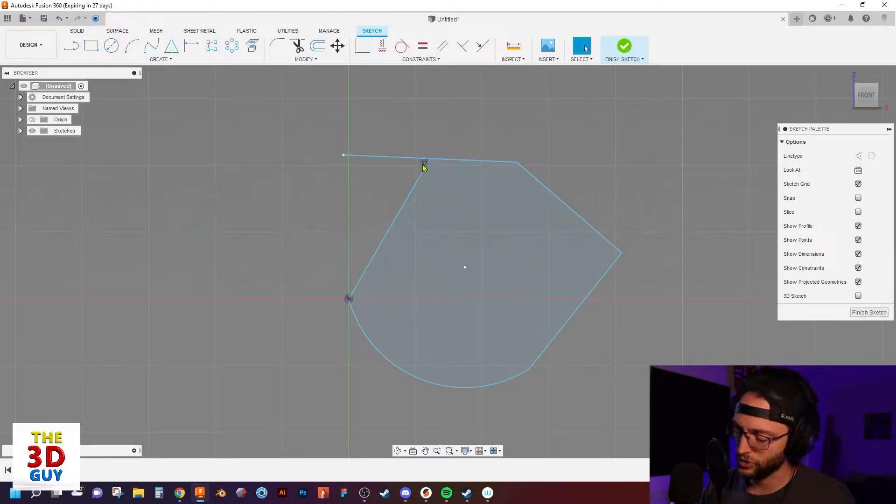
{"action": "left_click_drag", "start_coordinate": [430, 159], "coordinate": [346, 160]}
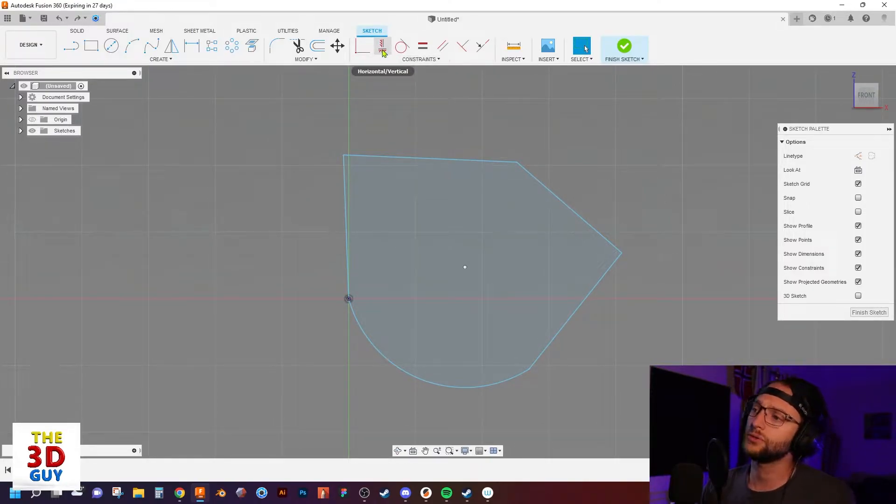
Try constraining the top line horizontal and the left line vertical with the Horizontal/Vertical constraint, and undo both.
{"action": "left_click", "coordinate": [402, 158]}
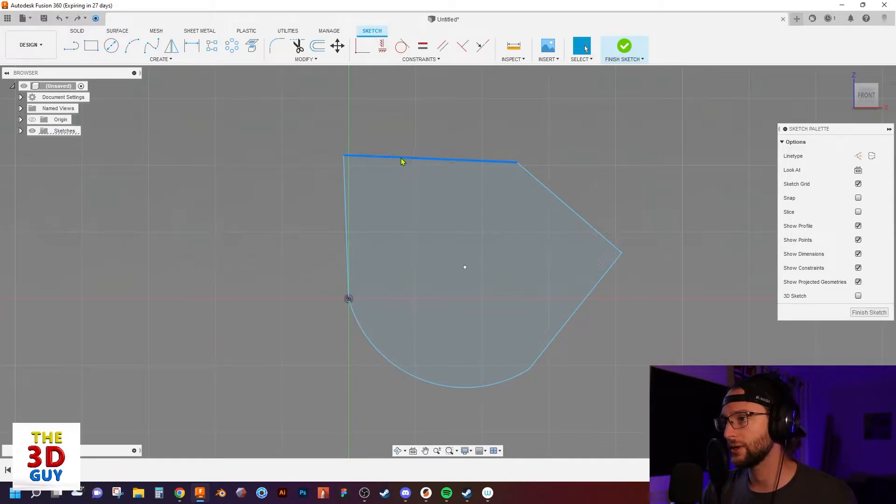
{"action": "left_click", "coordinate": [383, 45]}
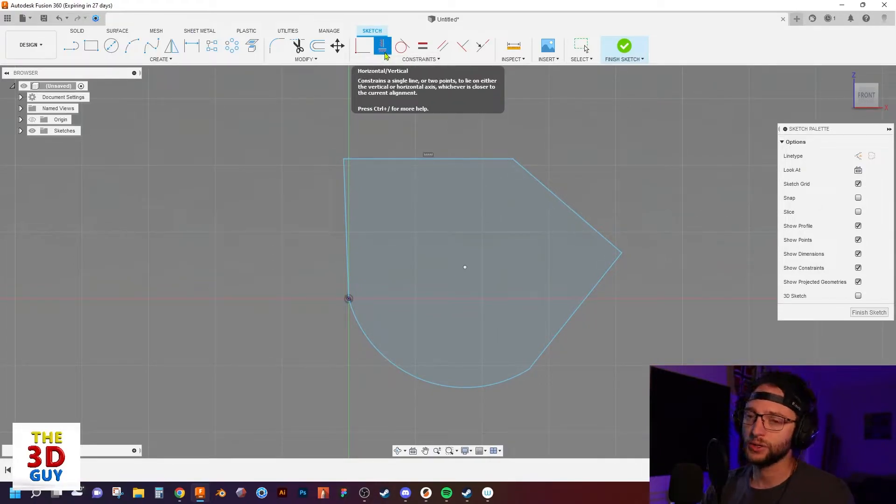
{"action": "left_click", "coordinate": [346, 223]}
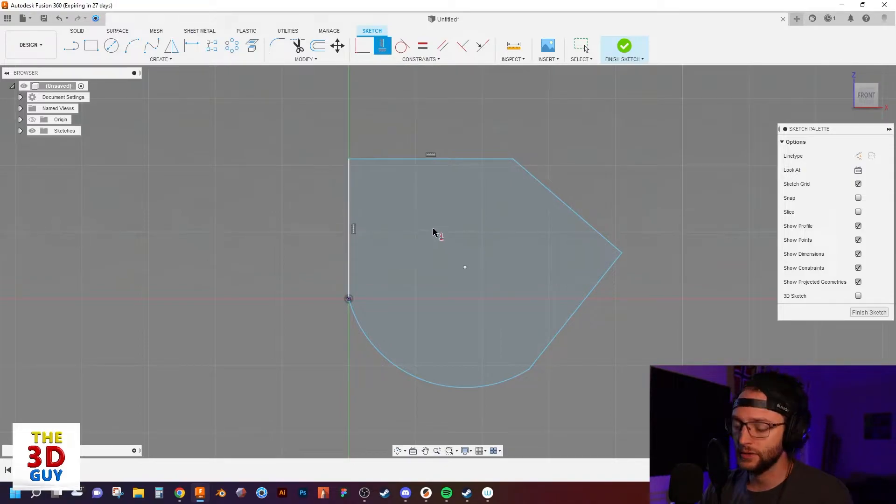
{"action": "key", "text": "Escape"}
{"action": "key", "text": "ctrl+z"}
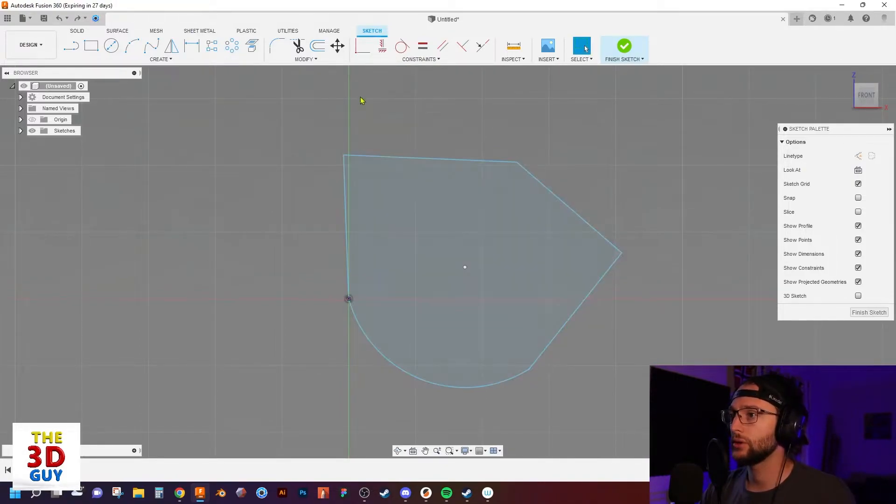
Apply the Horizontal/Vertical constraint to the left line, the top line and the lower-right slanted line.
{"action": "left_click", "coordinate": [383, 45]}
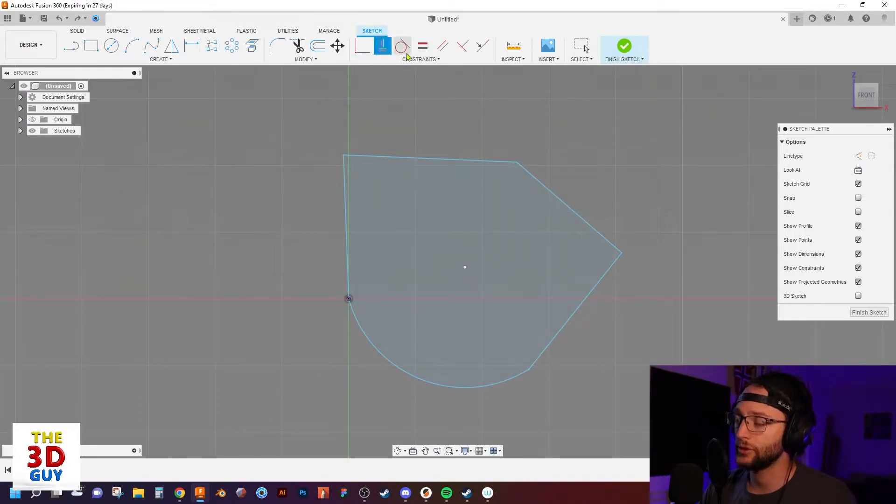
{"action": "left_click", "coordinate": [349, 216]}
{"action": "left_click", "coordinate": [415, 162]}
{"action": "left_click", "coordinate": [584, 300]}
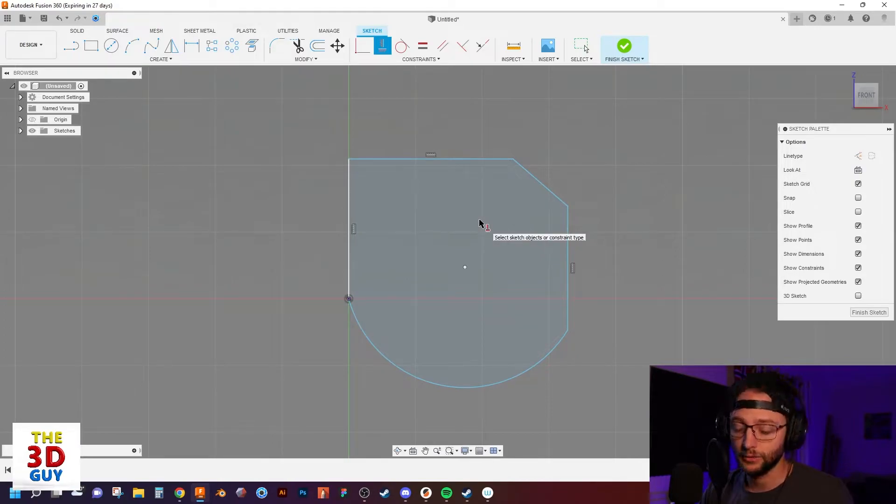
Undo the horizontal constraint on the top line and the vertical constraint on the lower-right line.
{"action": "key", "text": "Escape"}
{"action": "key", "text": "ctrl+z"}
{"action": "key", "text": "ctrl+z"}
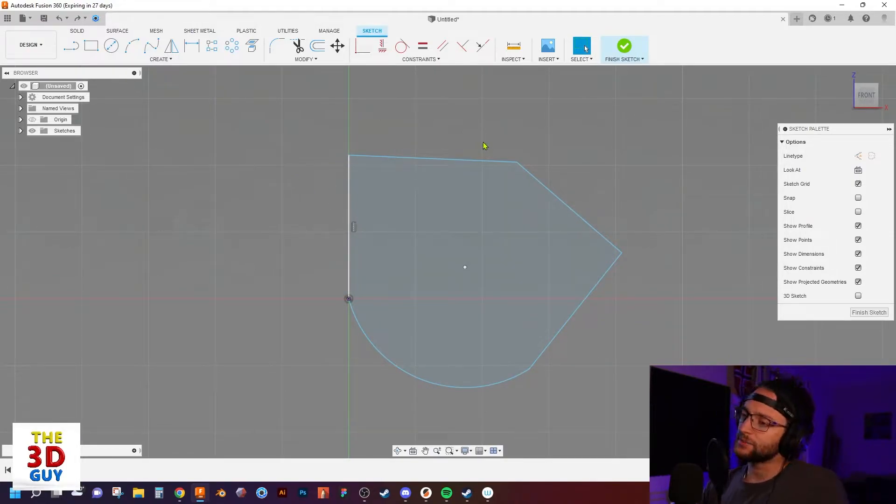
Shift the top line's right corner slightly and delete the vertical constraint on the left line.
{"action": "left_click_drag", "start_coordinate": [517, 162], "coordinate": [519, 159]}
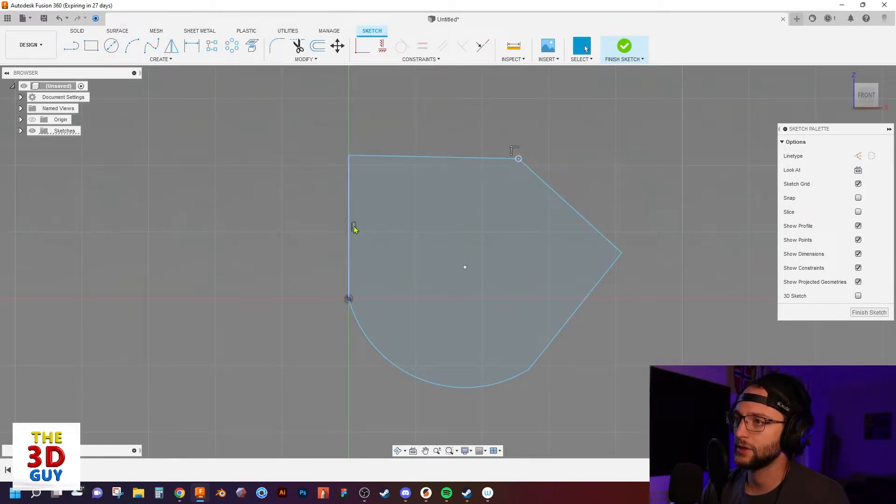
{"action": "left_click", "coordinate": [353, 228]}
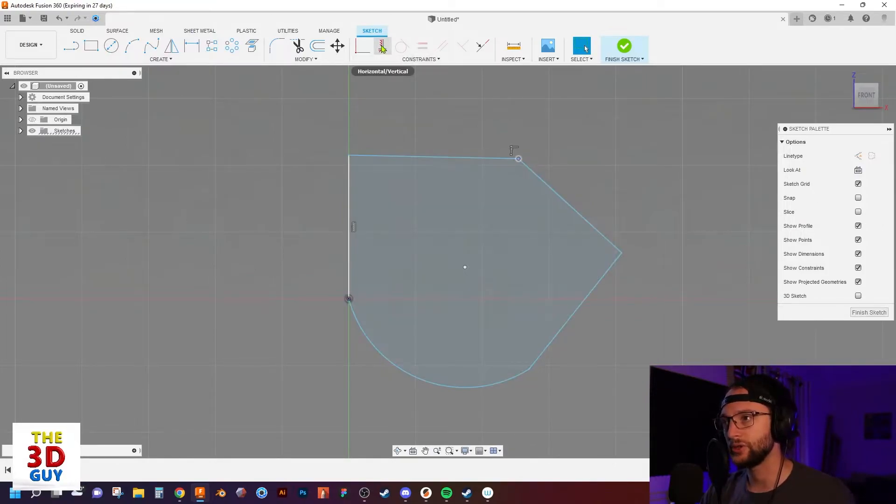
{"action": "left_click", "coordinate": [355, 227]}
{"action": "key", "text": "Delete"}
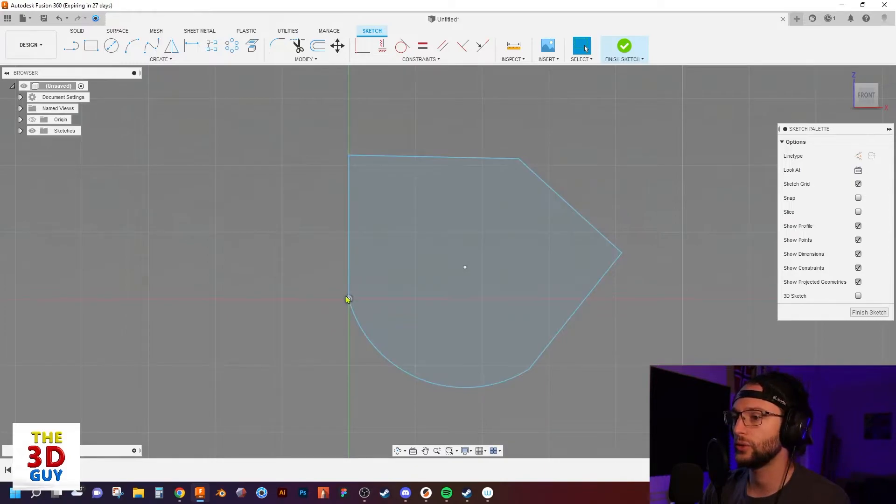
Reposition the upper-left corner above the origin and constrain the left line vertical with the Horizontal/Vertical constraint.
{"action": "left_click_drag", "start_coordinate": [350, 156], "coordinate": [392, 211]}
{"action": "mouse_move", "coordinate": [343, 309]}
{"action": "left_mouse_down"}
{"action": "mouse_move", "coordinate": [358, 247]}
{"action": "mouse_move", "coordinate": [349, 172]}
{"action": "mouse_move", "coordinate": [363, 285]}
{"action": "mouse_move", "coordinate": [350, 170]}
{"action": "mouse_move", "coordinate": [350, 304]}
{"action": "mouse_move", "coordinate": [350, 163]}
{"action": "left_mouse_up"}
{"action": "left_click", "coordinate": [382, 45]}
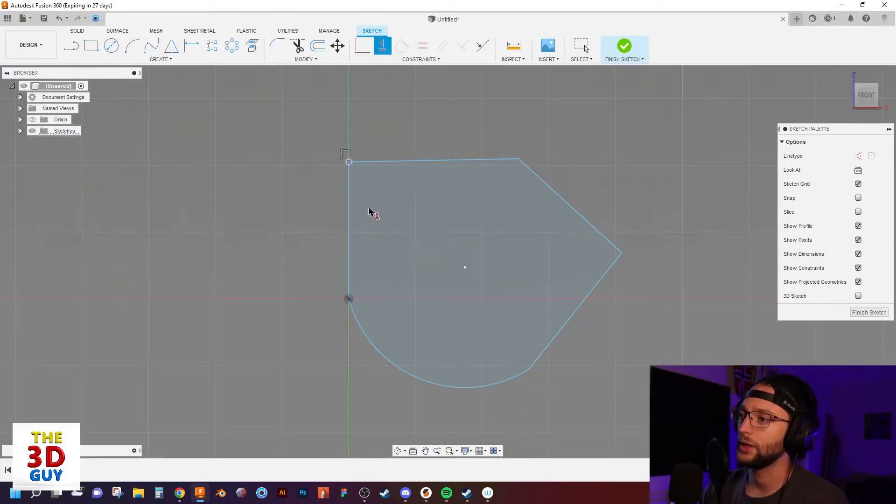
{"action": "left_click", "coordinate": [349, 232]}
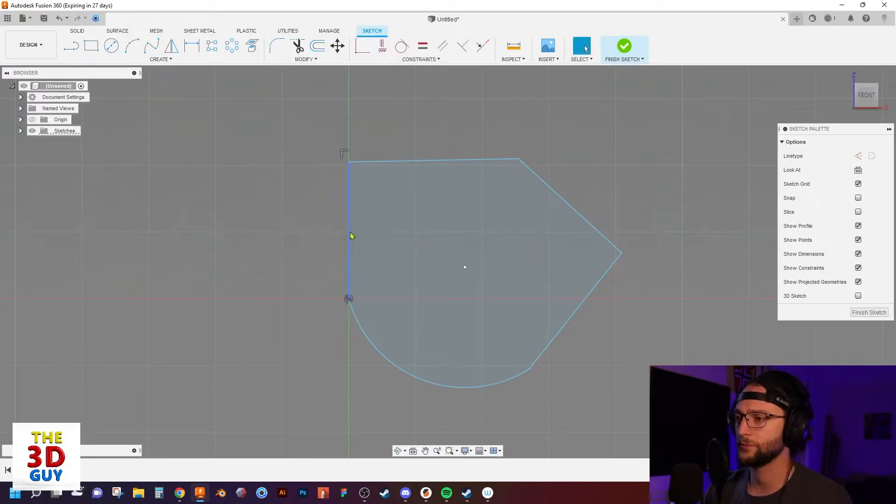
{"action": "key", "text": "Escape"}
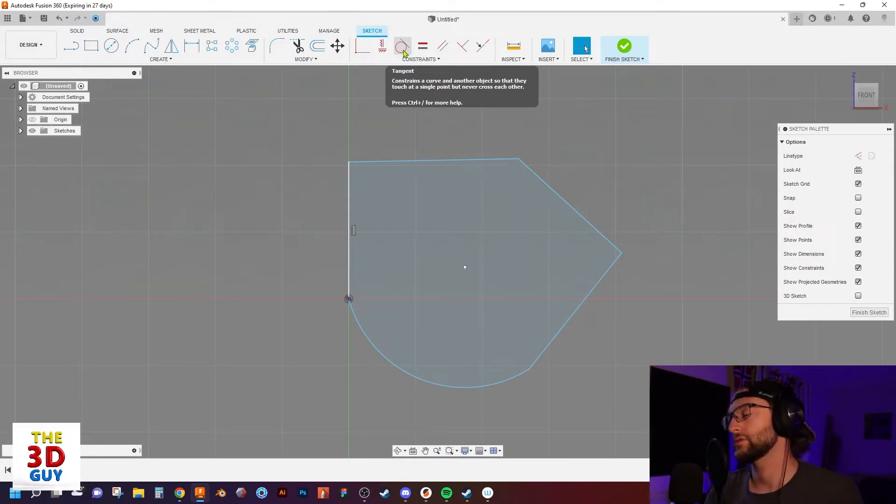
Apply a Tangent constraint between the bottom arc and the vertical left line at the origin.
{"action": "left_click", "coordinate": [397, 52]}
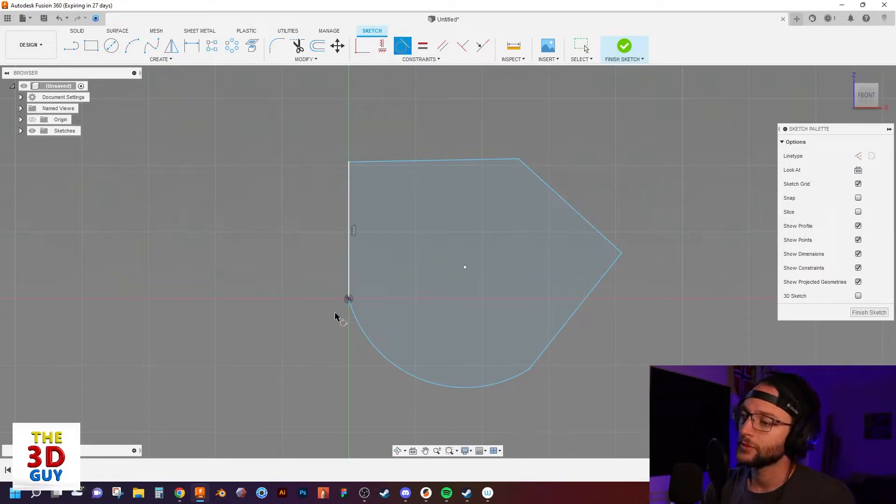
{"action": "left_click", "coordinate": [353, 314]}
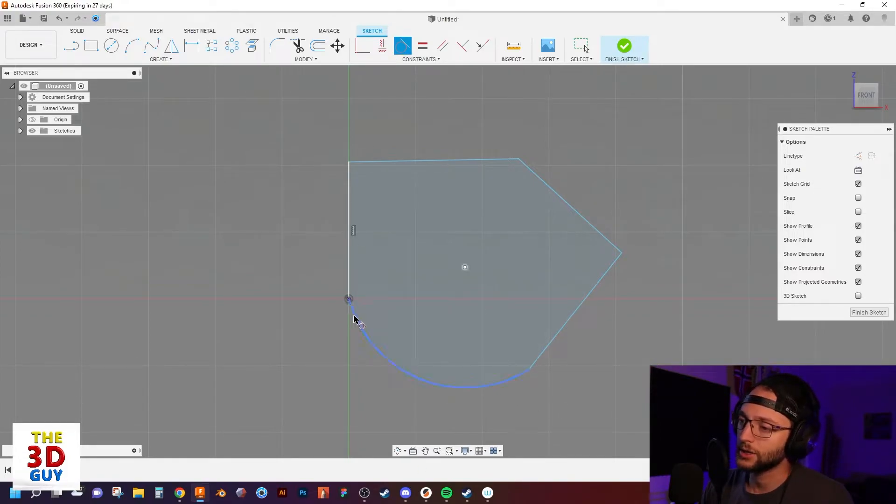
{"action": "left_click", "coordinate": [350, 276]}
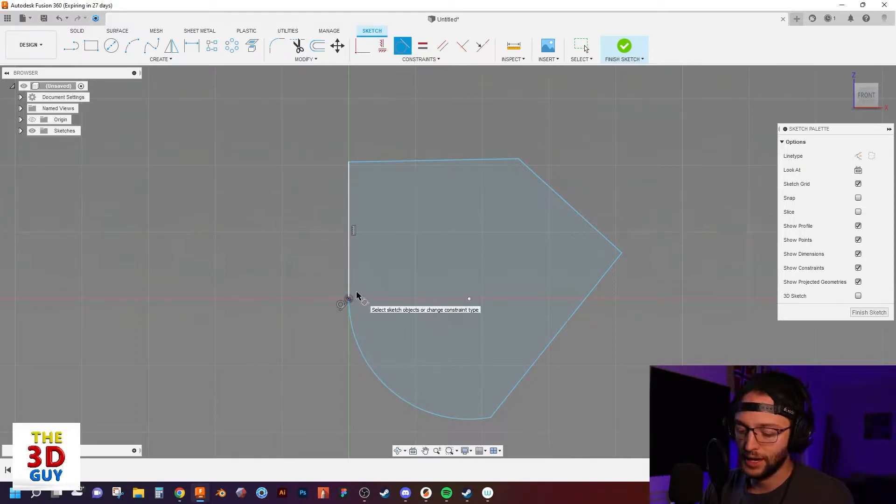
Undo the Tangent constraint at the origin and reapply it between the bottom arc and the vertical left line.
{"action": "key", "text": "Escape"}
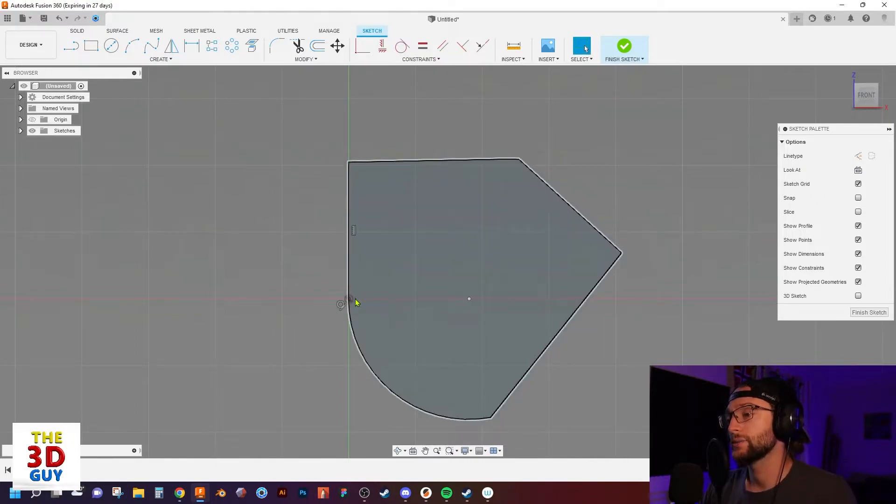
{"action": "key", "text": "ctrl+z"}
{"action": "left_click", "coordinate": [363, 328]}
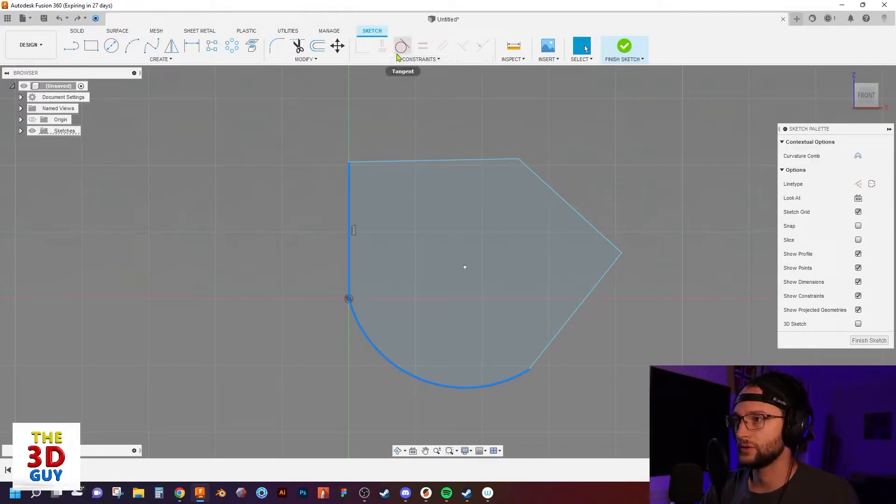
{"action": "left_click", "coordinate": [399, 52]}
{"action": "key", "text": "Escape"}
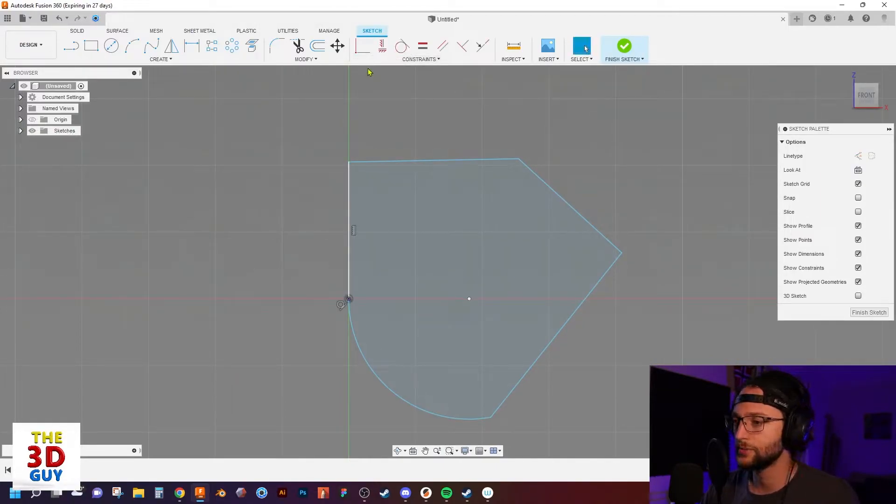
Undo the reapplied Tangent constraint and try moving the arc's center point to adjust its curvature.
{"action": "key", "text": "ctrl+z"}
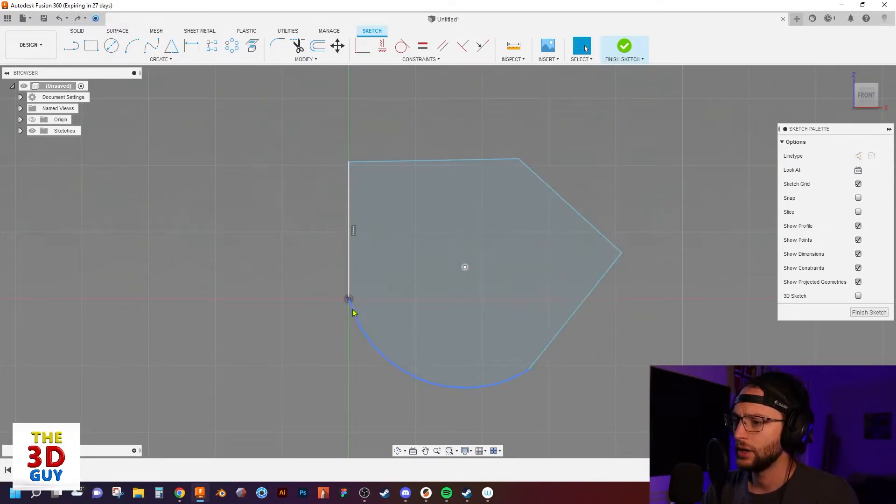
{"action": "left_click", "coordinate": [350, 303]}
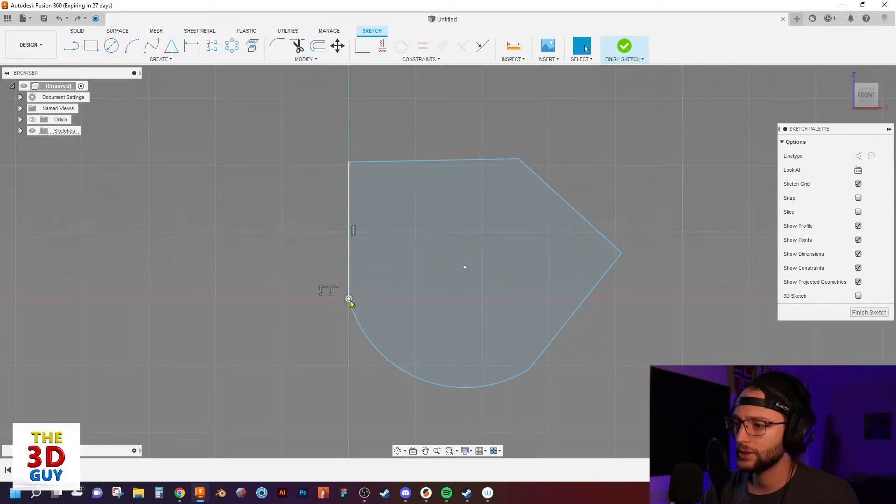
{"action": "mouse_move", "coordinate": [464, 267]}
{"action": "left_mouse_down"}
{"action": "mouse_move", "coordinate": [463, 279]}
{"action": "mouse_move", "coordinate": [429, 293]}
{"action": "mouse_move", "coordinate": [414, 312]}
{"action": "mouse_move", "coordinate": [426, 294]}
{"action": "left_mouse_up"}
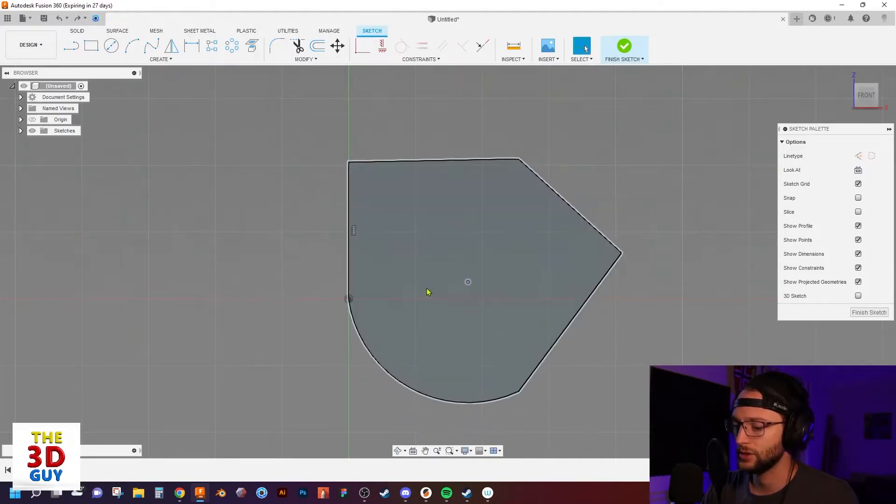
Delete the bottom arc and redraw it as a 3-point arc from the origin to the open end of the lower-right line.
{"action": "left_click", "coordinate": [393, 366]}
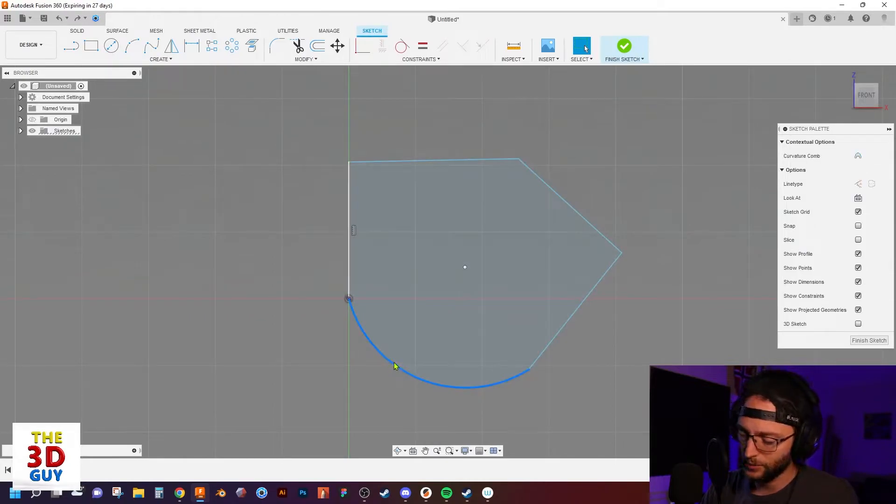
{"action": "key", "text": "Delete"}
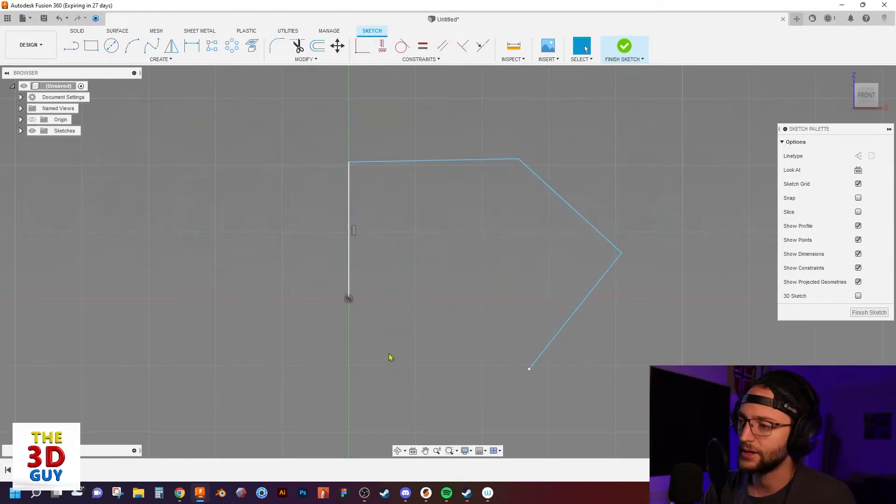
{"action": "left_click", "coordinate": [132, 49]}
{"action": "left_click", "coordinate": [348, 300]}
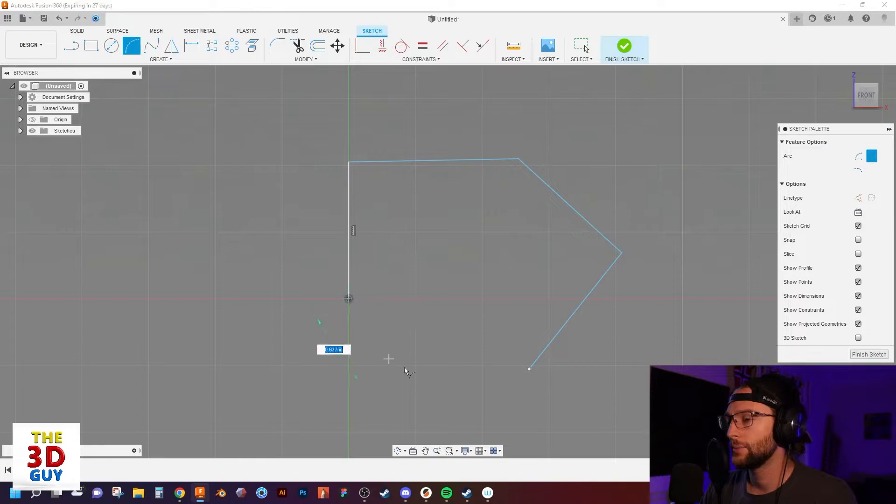
{"action": "left_click", "coordinate": [529, 368]}
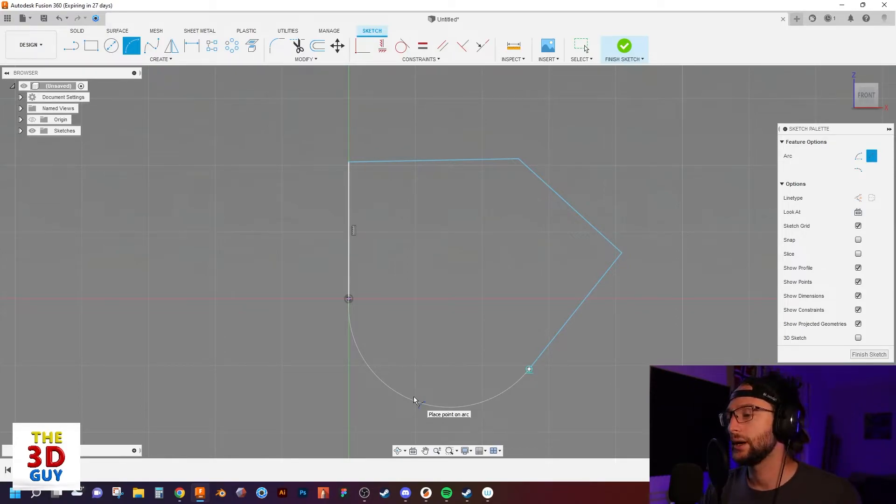
{"action": "left_click", "coordinate": [413, 396]}
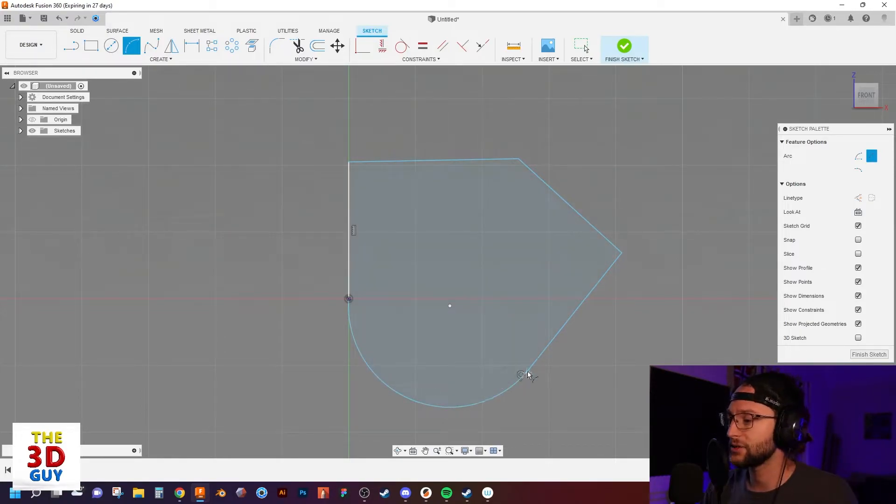
{"action": "key", "text": "Escape"}
Apply a Tangent constraint between the new bottom arc and the vertical left line.
{"action": "left_click", "coordinate": [402, 46]}
{"action": "left_click", "coordinate": [353, 336]}
{"action": "left_click", "coordinate": [349, 282]}
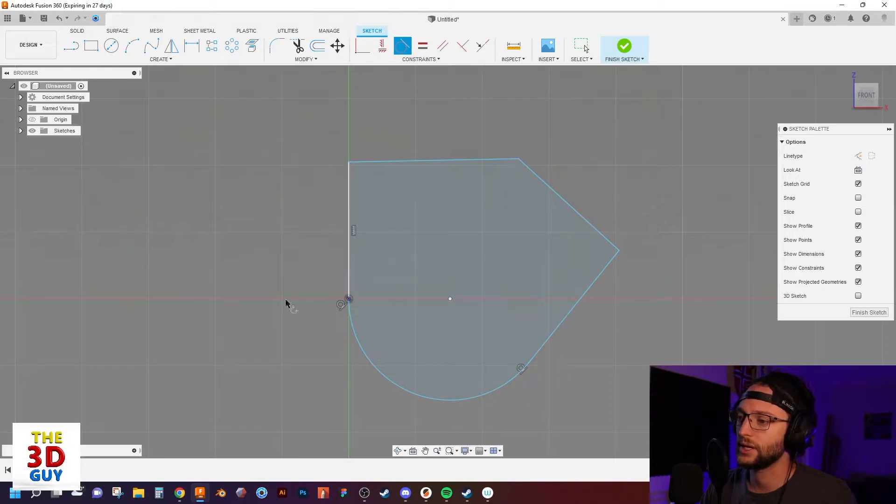
{"action": "key", "text": "Escape"}
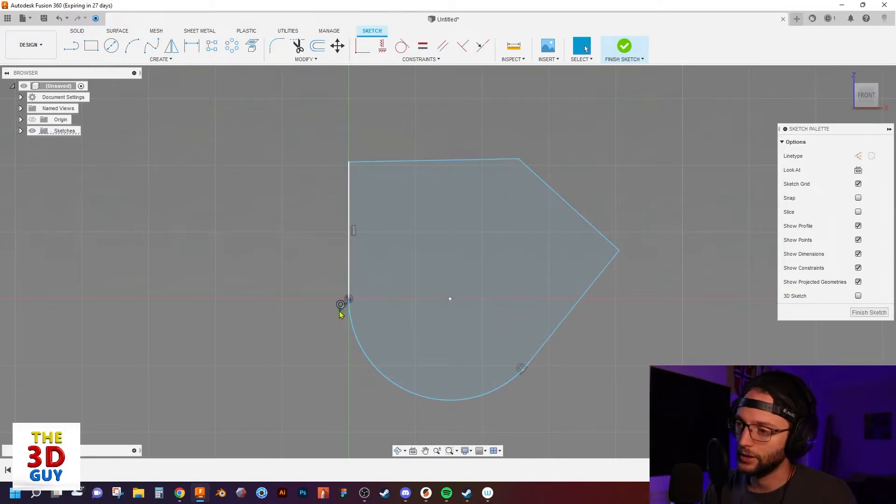
Inspect the constraint glyphs at the profile's upper-left corner.
{"action": "left_click", "coordinate": [349, 184]}
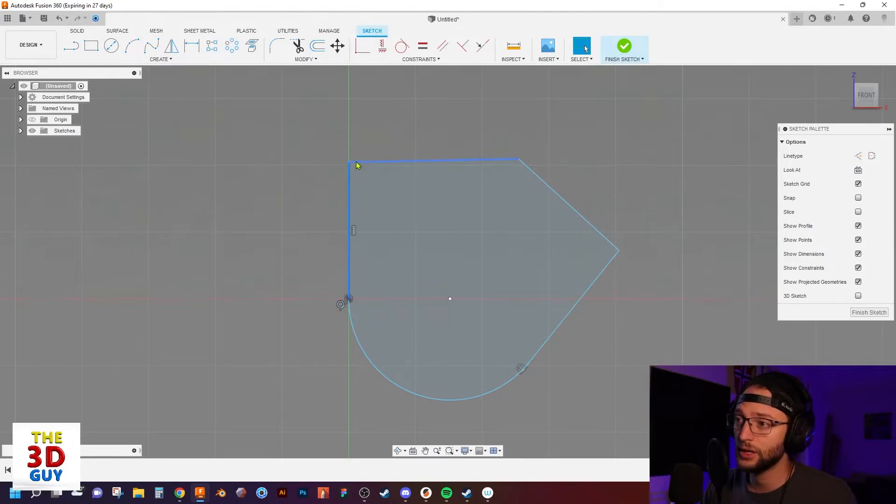
{"action": "left_click", "coordinate": [349, 163]}
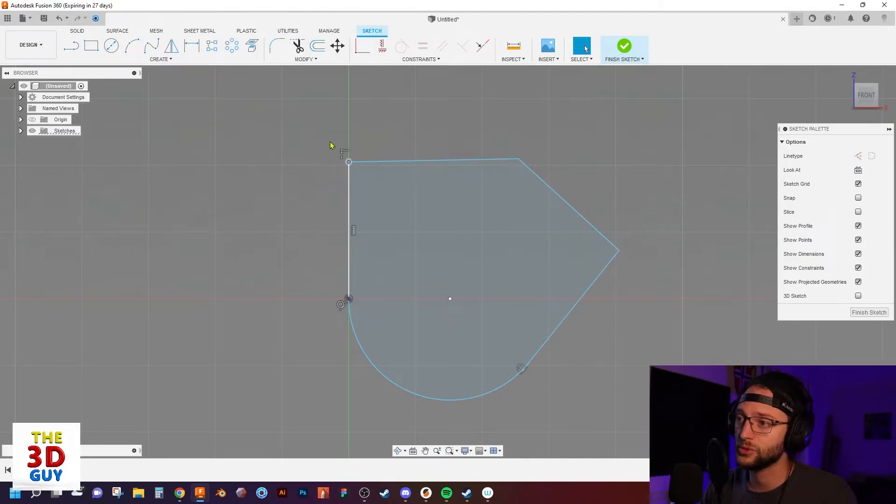
{"action": "left_click", "coordinate": [287, 209]}
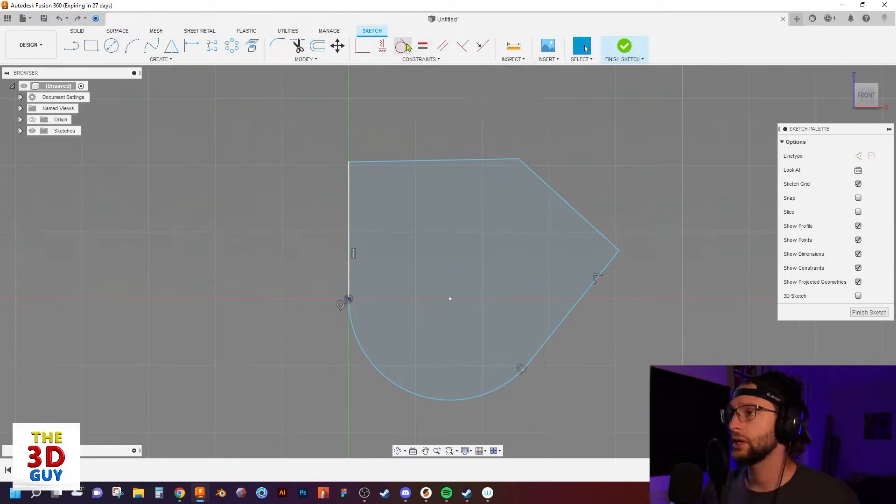
Apply an Equal constraint between the top line and the slanted upper-right line.
{"action": "left_click", "coordinate": [426, 48]}
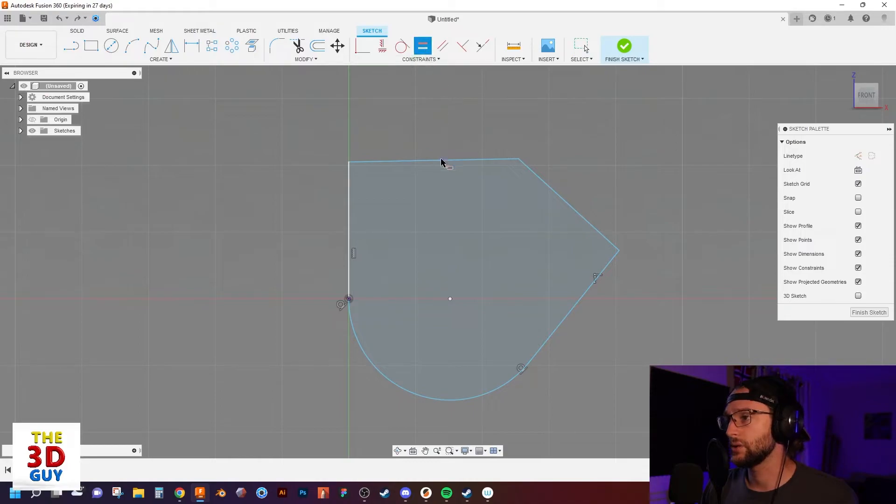
{"action": "left_click", "coordinate": [550, 195]}
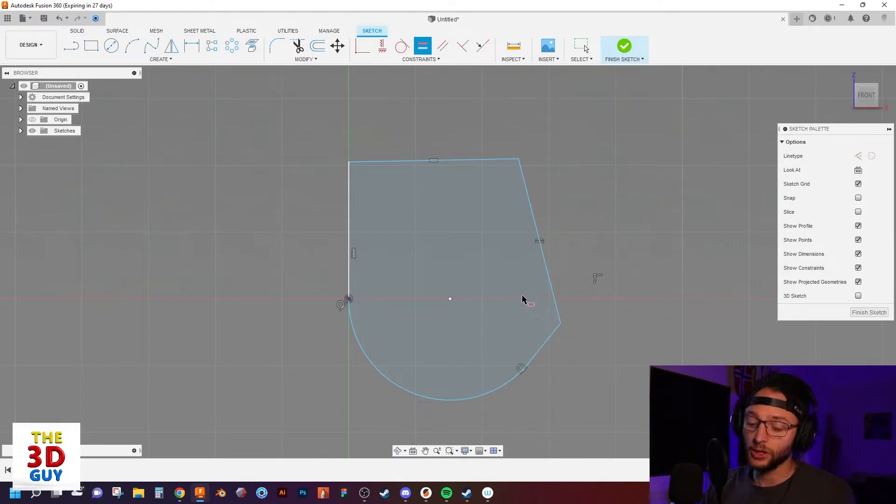
{"action": "key", "text": "Escape"}
Draw a center-diameter circle in the empty area to the left of the profile.
{"action": "left_click", "coordinate": [111, 45]}
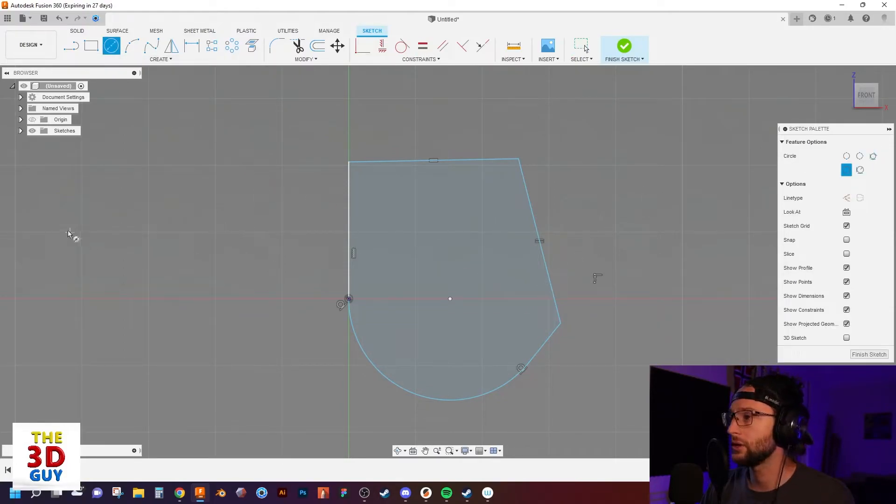
{"action": "left_click", "coordinate": [138, 166]}
{"action": "left_click", "coordinate": [124, 254]}
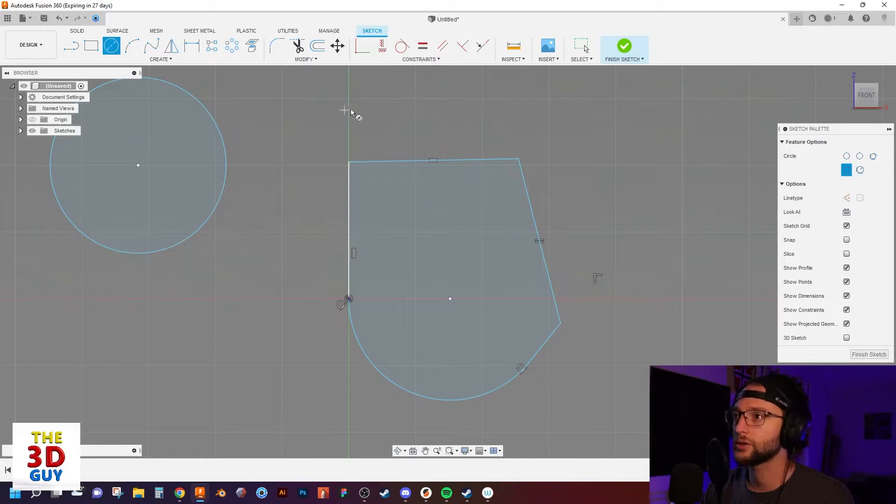
{"action": "key", "text": "Escape"}
Apply an Equal constraint between the profile's bottom arc and the separate circle.
{"action": "left_click", "coordinate": [422, 47]}
{"action": "left_click", "coordinate": [366, 356]}
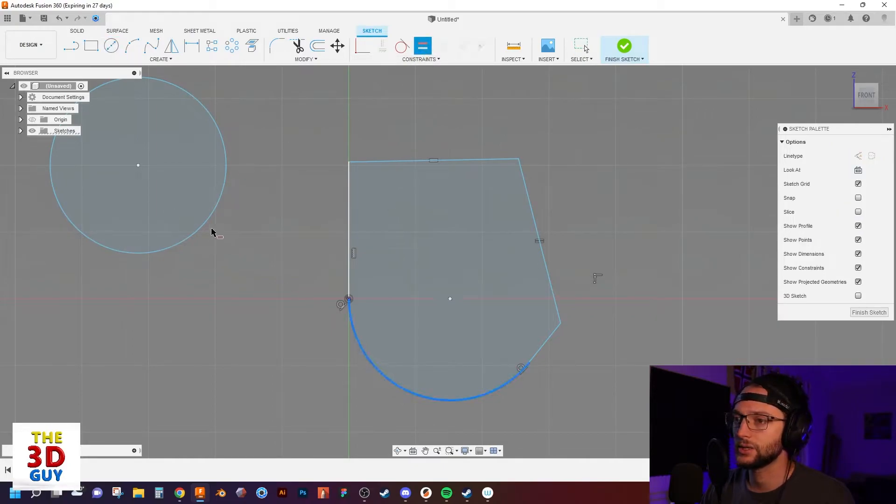
{"action": "left_click", "coordinate": [203, 228]}
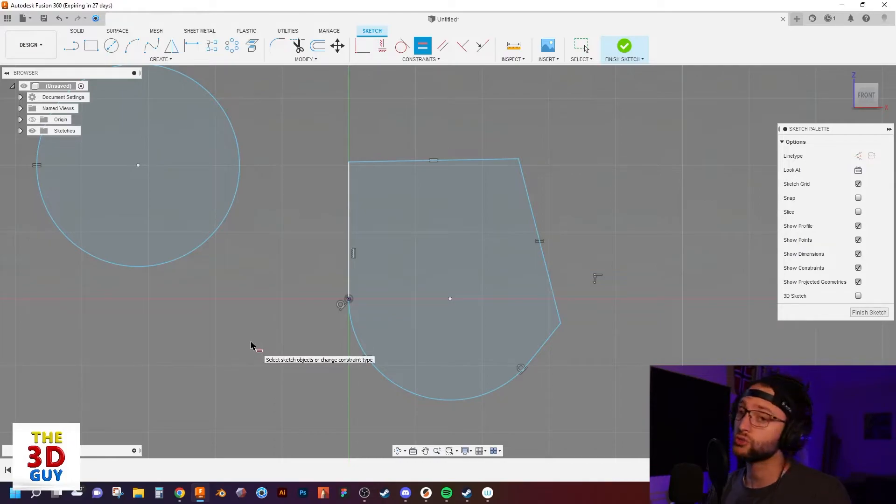
{"action": "key", "text": "Escape"}
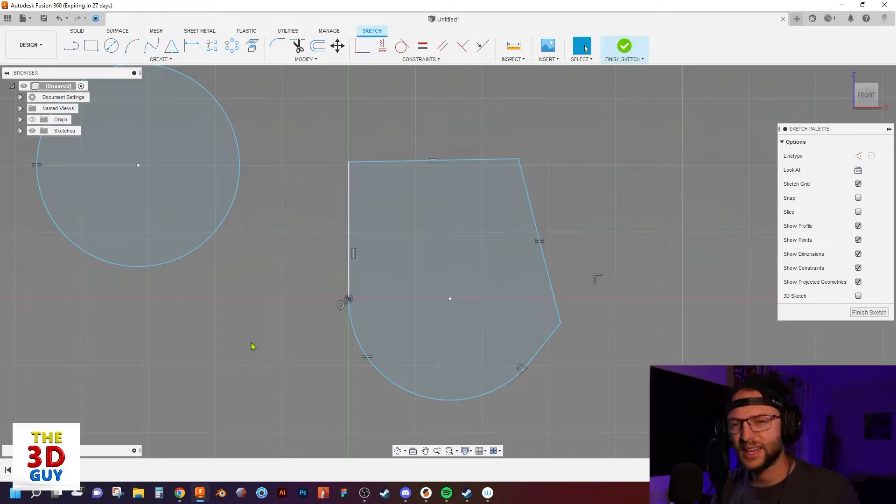
Draw a large two-point rectangle enclosing both the circle and the closed profile.
{"action": "scroll", "coordinate": [310, 366], "scroll_direction": "down", "scroll_amount": 4}
{"action": "left_click", "coordinate": [91, 47]}
{"action": "scroll", "coordinate": [229, 355], "scroll_direction": "down", "scroll_amount": 2}
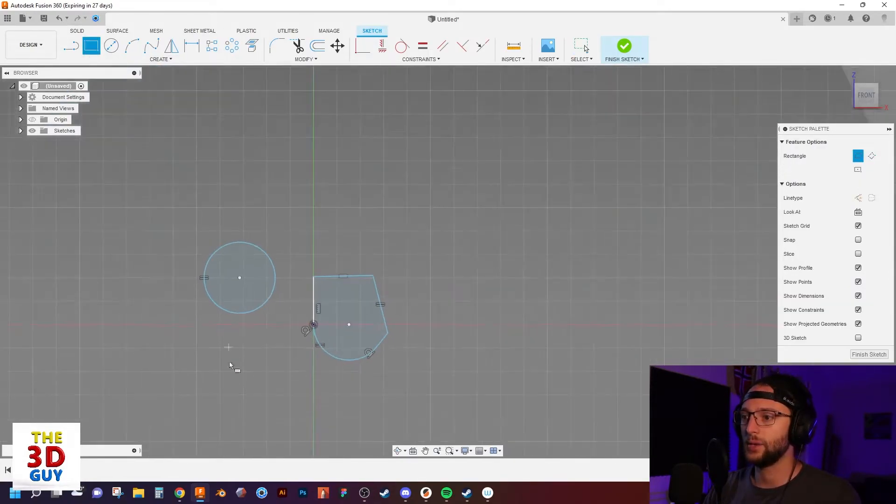
{"action": "left_click", "coordinate": [645, 96]}
{"action": "scroll", "coordinate": [498, 267], "scroll_direction": "down", "scroll_amount": 2}
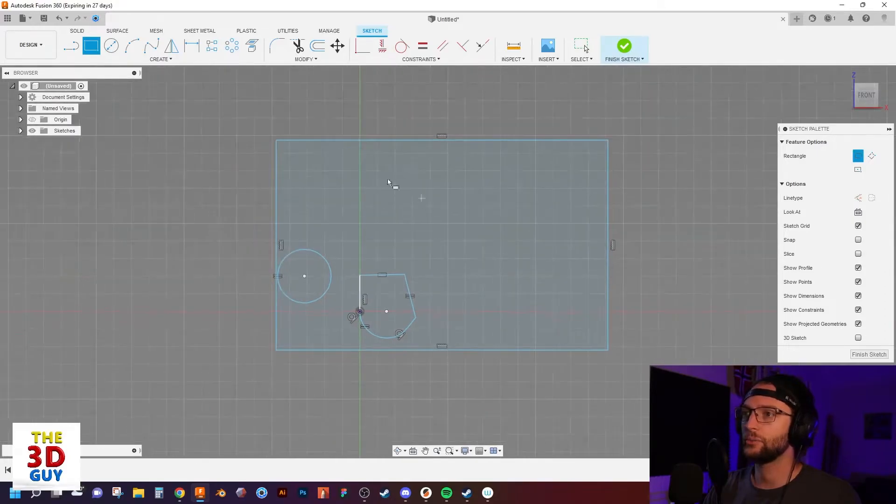
{"action": "key", "text": "Escape"}
Draw four circles of different sizes inside the rectangle, above and to the right of the profile.
{"action": "key", "text": "c"}
{"action": "left_click", "coordinate": [357, 180]}
{"action": "left_click", "coordinate": [391, 217]}
{"action": "left_click", "coordinate": [504, 196]}
{"action": "left_click", "coordinate": [519, 225]}
{"action": "left_click", "coordinate": [575, 207]}
{"action": "left_click", "coordinate": [576, 236]}
{"action": "left_click", "coordinate": [509, 290]}
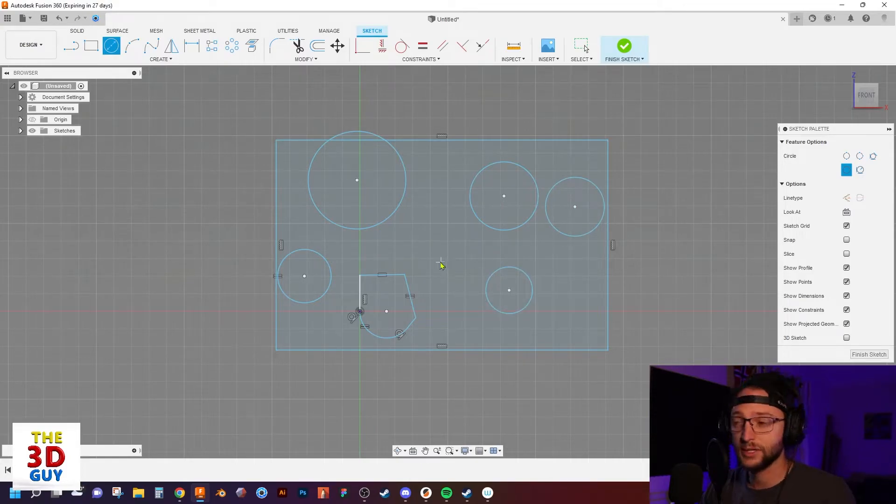
{"action": "key", "text": "Escape"}
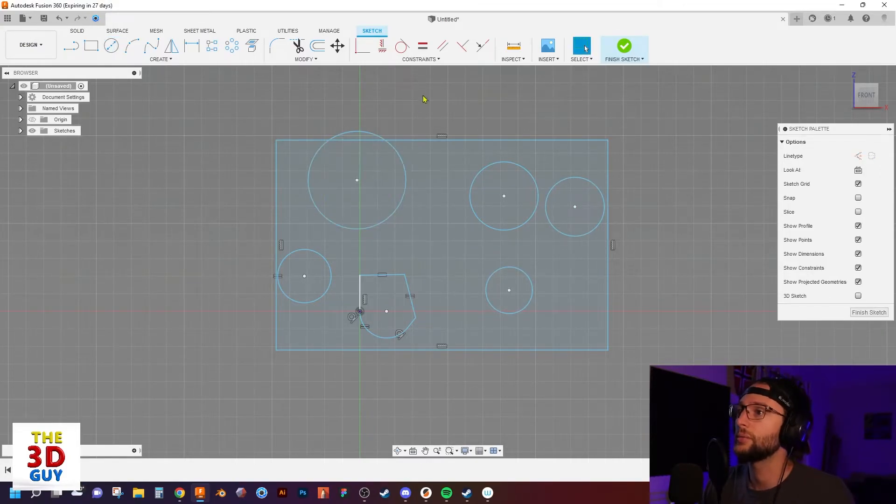
Apply Equal constraints so the four new circles match the original circle beside the profile.
{"action": "left_click", "coordinate": [423, 45]}
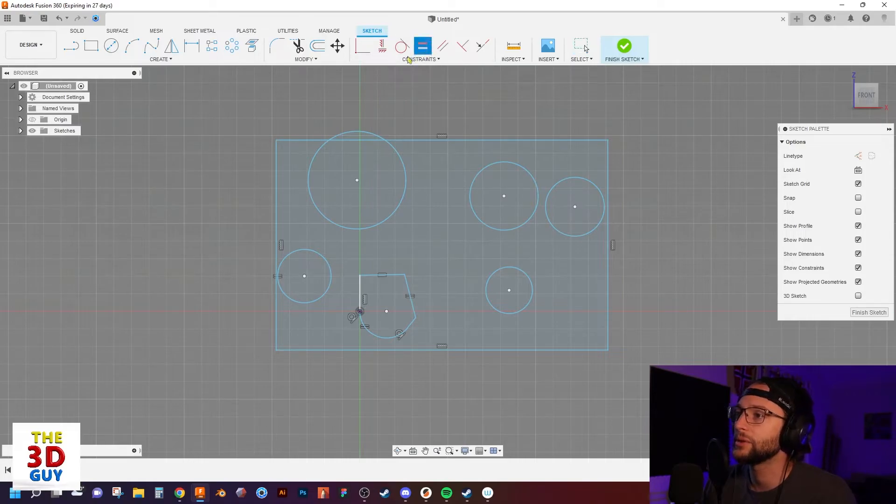
{"action": "left_click", "coordinate": [329, 275]}
{"action": "left_click", "coordinate": [360, 230]}
{"action": "left_click", "coordinate": [378, 200]}
{"action": "left_click", "coordinate": [471, 211]}
{"action": "left_click", "coordinate": [523, 217]}
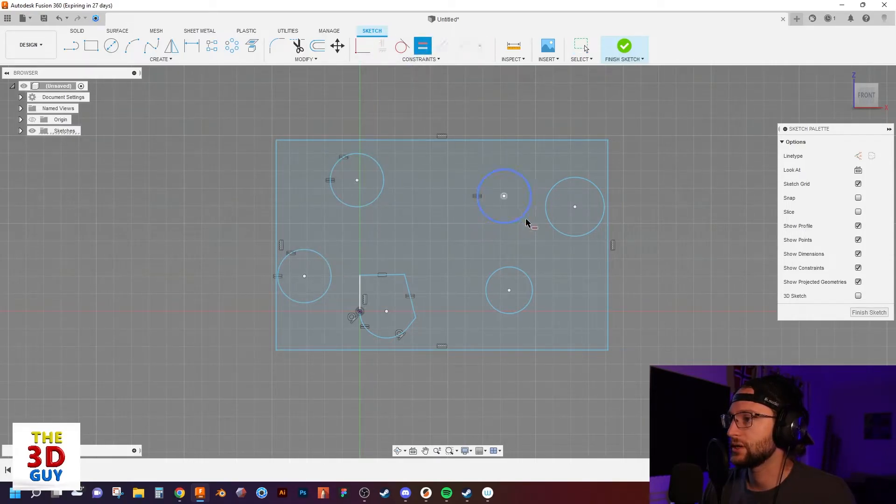
{"action": "left_click", "coordinate": [551, 225]}
{"action": "left_click", "coordinate": [527, 279]}
{"action": "key", "text": "Escape"}
Dimension the lower-right circle's diameter as 1 in.
{"action": "key", "text": "d"}
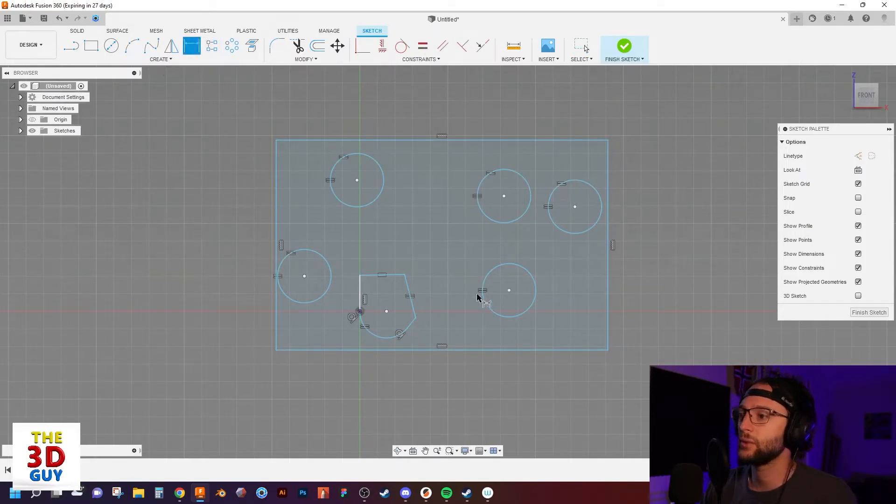
{"action": "left_click", "coordinate": [538, 293]}
{"action": "left_click", "coordinate": [557, 322]}
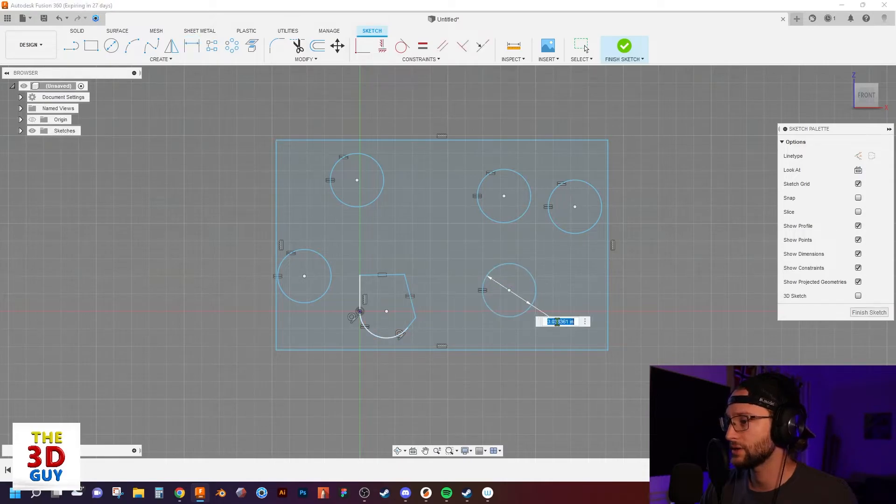
{"action": "key", "text": "BackSpace"}
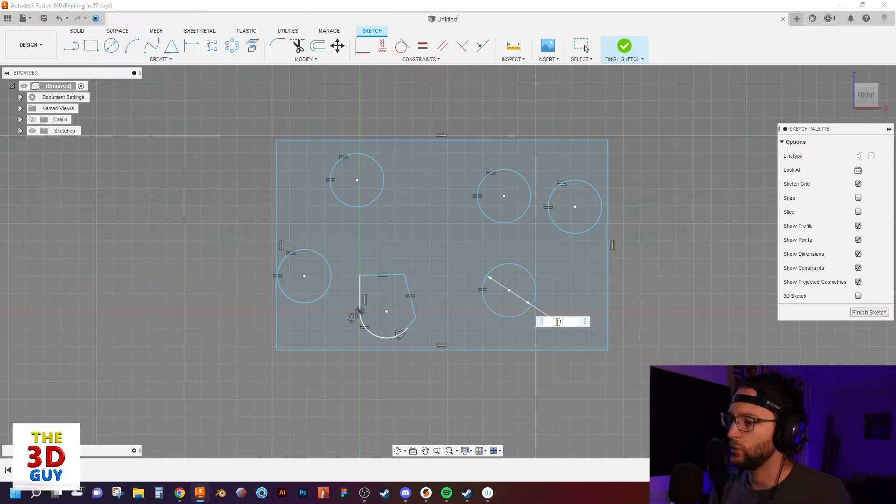
{"action": "type", "text": "1"}
{"action": "key", "text": "Return"}
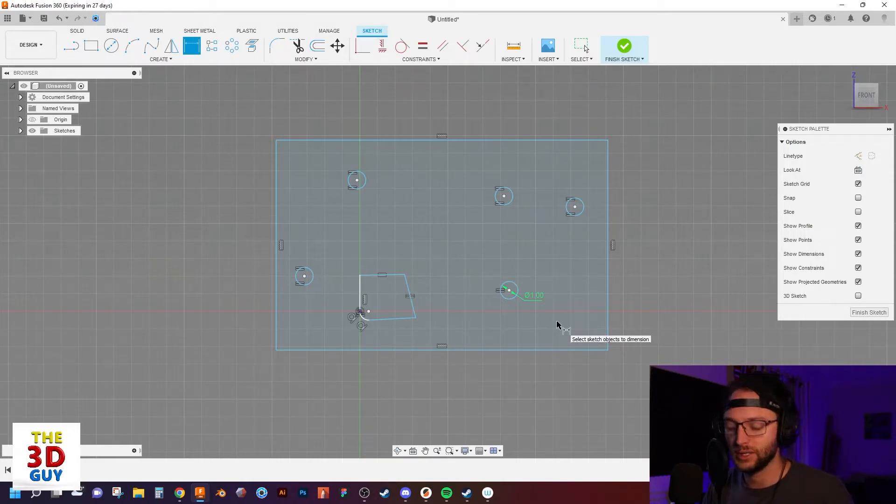
{"action": "key", "text": "Escape"}
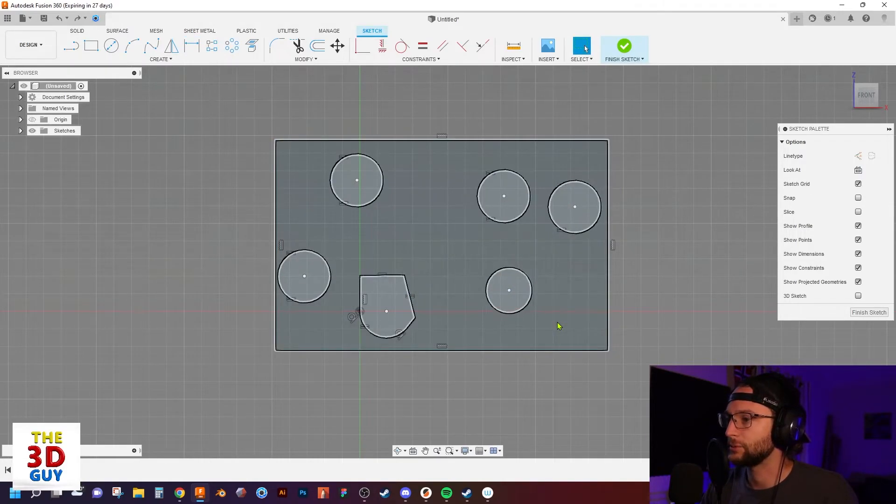
Undo the diameter dimension, the circles' Equal constraints, the four added circles and the rectangle, back to the unconstrained single circle.
{"action": "key", "text": "ctrl+z"}
{"action": "key", "text": "ctrl+z"}
{"action": "key", "text": "ctrl+z"}
{"action": "key", "text": "ctrl+z"}
{"action": "key", "text": "ctrl+z"}
{"action": "key", "text": "ctrl+z"}
{"action": "key", "text": "ctrl+z"}
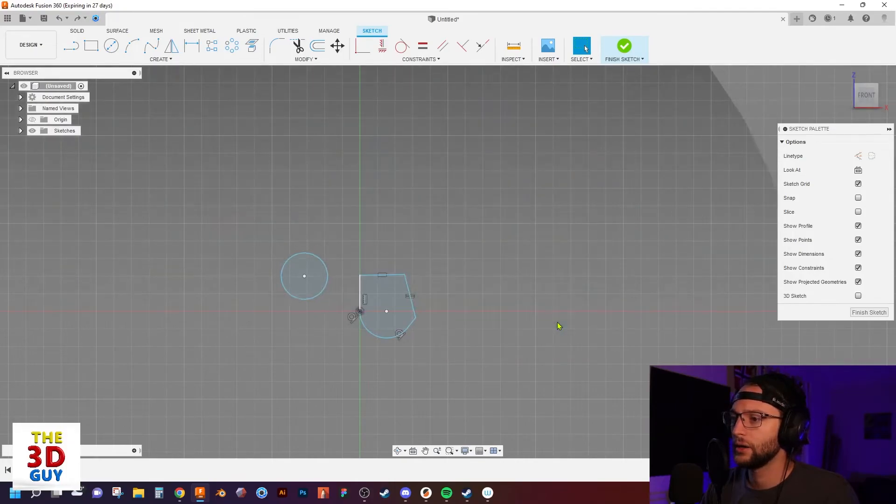
Undo the remaining circle and the profile's Equal and Horizontal constraints, restoring the earlier pointed shape.
{"action": "key", "text": "ctrl+z"}
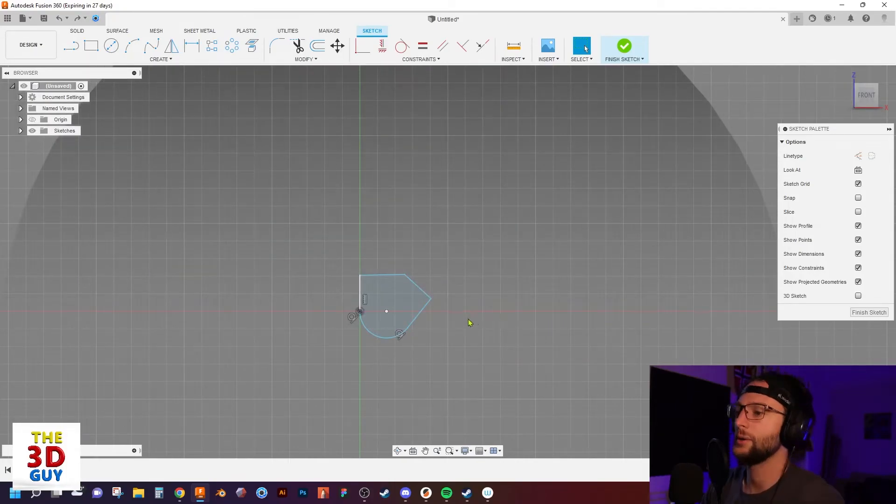
{"action": "scroll", "coordinate": [451, 323], "scroll_direction": "up", "scroll_amount": 2}
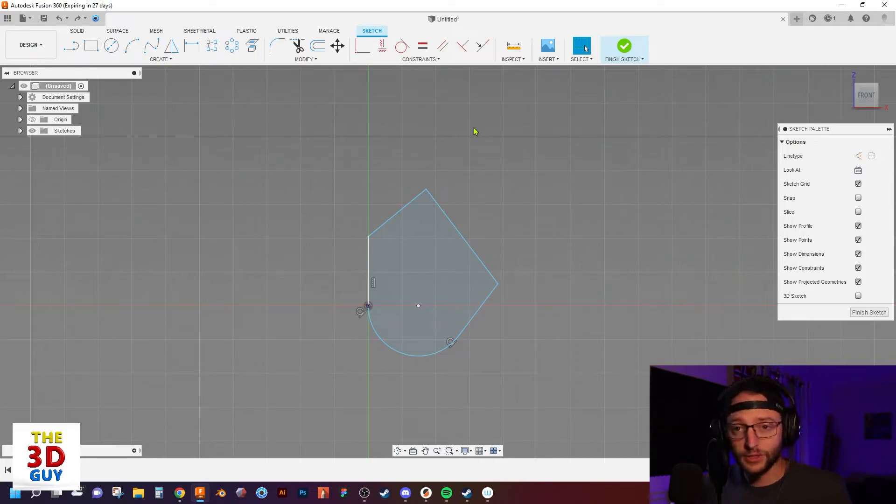
Apply a Parallel constraint between the profile's upper-left line and its lower-right line, and undo it.
{"action": "left_click", "coordinate": [444, 48]}
{"action": "left_click", "coordinate": [408, 205]}
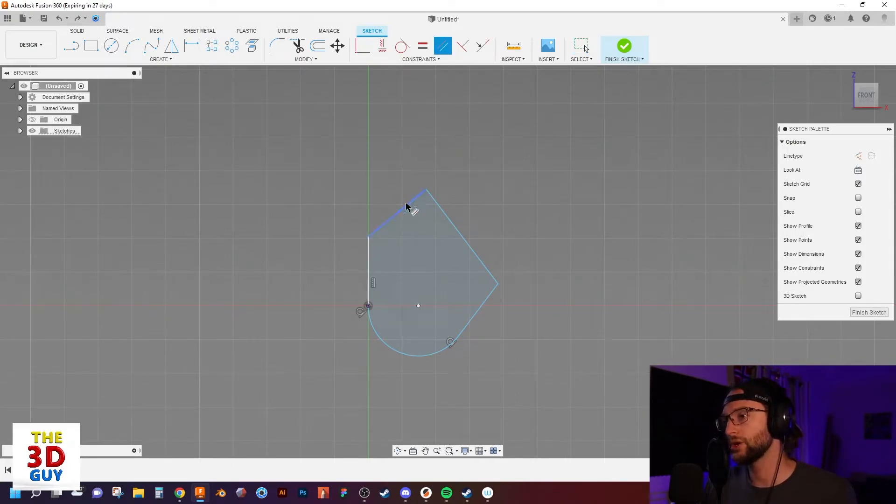
{"action": "left_click", "coordinate": [489, 296]}
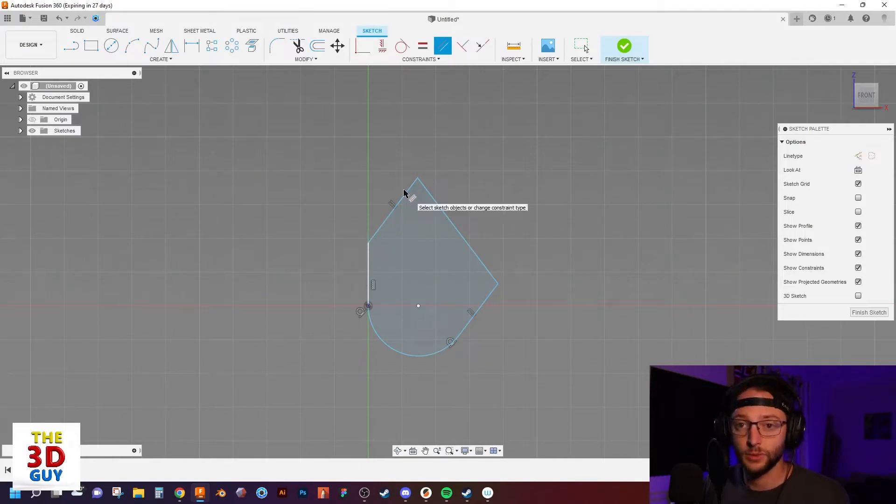
{"action": "key", "text": "ctrl+z"}
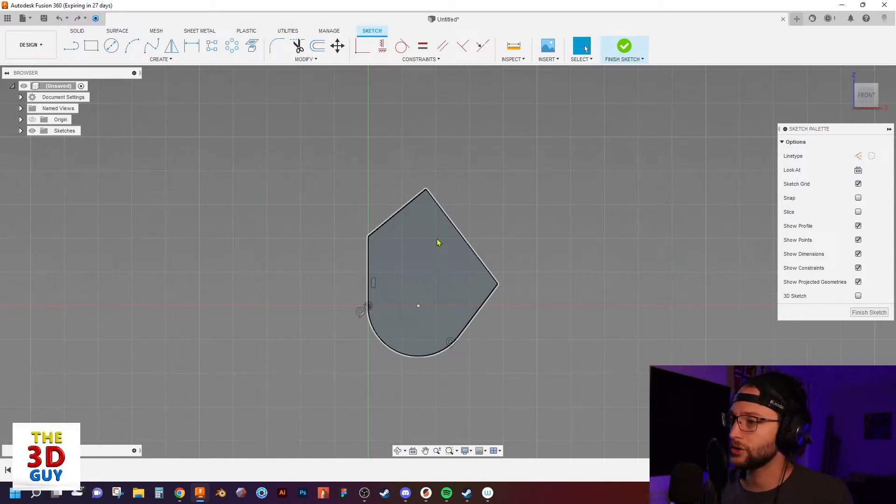
Delete the profile's upper-left line, swing the upper-right line parallel to the left vertical line, and undo both changes.
{"action": "left_click", "coordinate": [438, 244]}
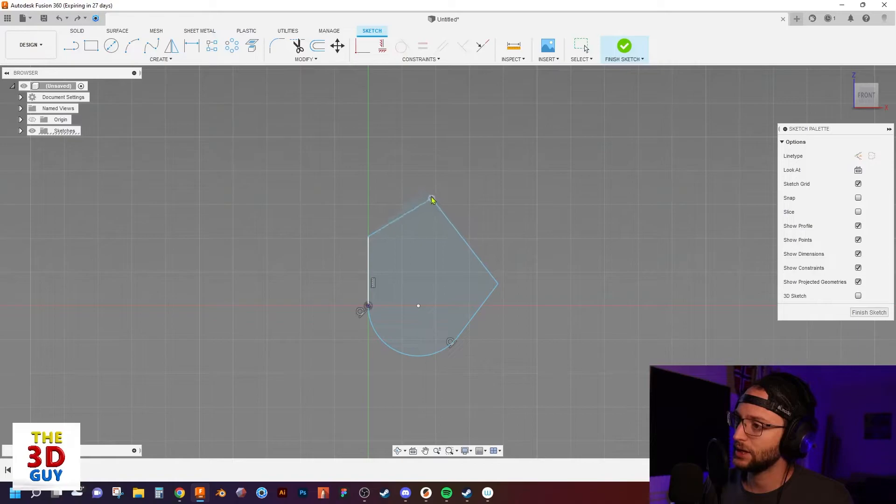
{"action": "mouse_move", "coordinate": [428, 191]}
{"action": "left_mouse_down"}
{"action": "mouse_move", "coordinate": [486, 280]}
{"action": "mouse_move", "coordinate": [489, 306]}
{"action": "mouse_move", "coordinate": [440, 230]}
{"action": "mouse_move", "coordinate": [374, 250]}
{"action": "mouse_move", "coordinate": [368, 274]}
{"action": "mouse_move", "coordinate": [421, 192]}
{"action": "mouse_move", "coordinate": [497, 186]}
{"action": "mouse_move", "coordinate": [422, 212]}
{"action": "left_mouse_up"}
{"action": "left_click", "coordinate": [421, 209]}
{"action": "key", "text": "Delete"}
{"action": "mouse_move", "coordinate": [436, 196]}
{"action": "left_mouse_down"}
{"action": "mouse_move", "coordinate": [470, 219]}
{"action": "mouse_move", "coordinate": [452, 182]}
{"action": "mouse_move", "coordinate": [462, 190]}
{"action": "mouse_move", "coordinate": [405, 260]}
{"action": "mouse_move", "coordinate": [370, 273]}
{"action": "mouse_move", "coordinate": [370, 288]}
{"action": "mouse_move", "coordinate": [370, 244]}
{"action": "mouse_move", "coordinate": [369, 266]}
{"action": "mouse_move", "coordinate": [372, 244]}
{"action": "mouse_move", "coordinate": [492, 214]}
{"action": "mouse_move", "coordinate": [499, 200]}
{"action": "left_mouse_up"}
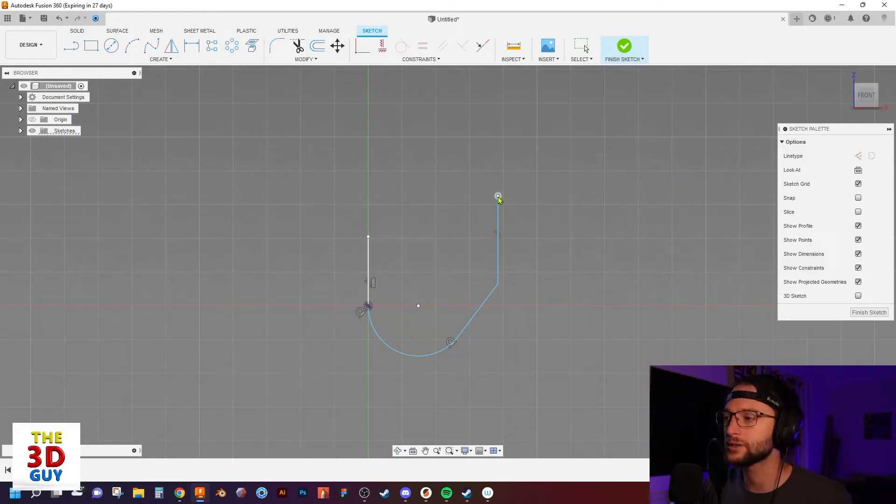
{"action": "left_click_drag", "start_coordinate": [499, 199], "coordinate": [498, 198]}
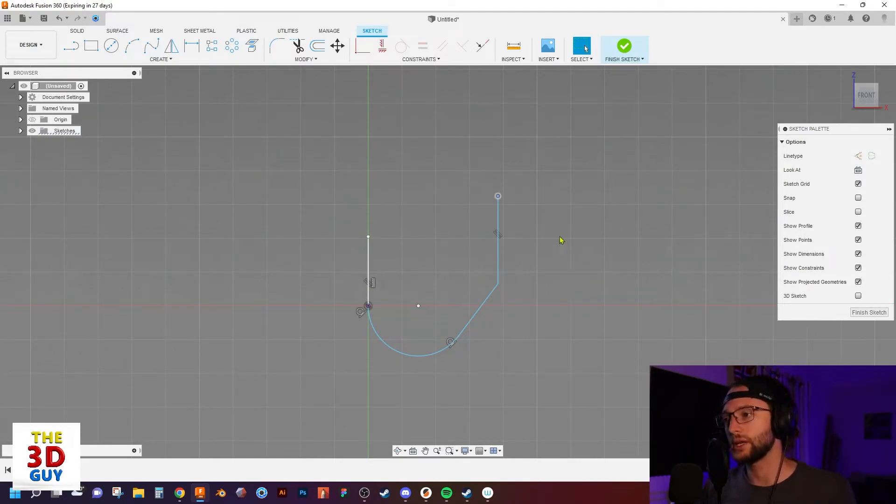
{"action": "key", "text": "ctrl+z"}
{"action": "key", "text": "ctrl+z"}
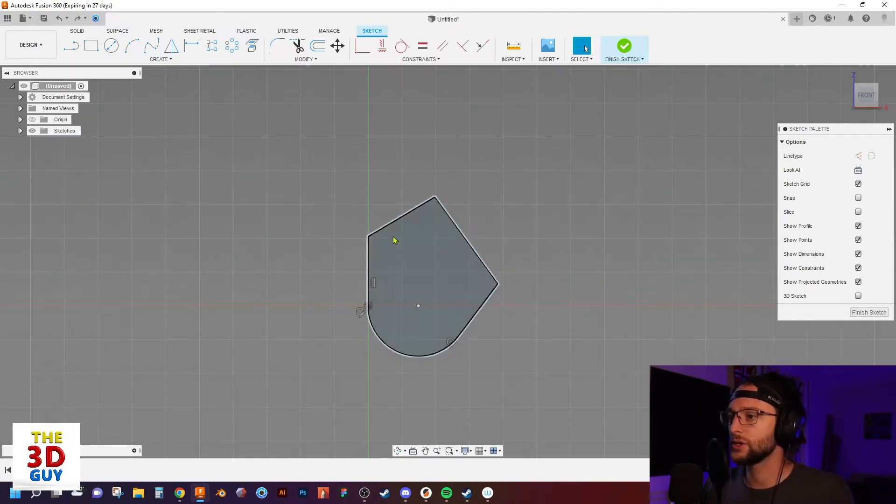
Move the profile's top vertex directly above the right corner and delete the top line.
{"action": "mouse_move", "coordinate": [438, 199]}
{"action": "left_mouse_down"}
{"action": "mouse_move", "coordinate": [369, 254]}
{"action": "mouse_move", "coordinate": [370, 284]}
{"action": "mouse_move", "coordinate": [369, 266]}
{"action": "mouse_move", "coordinate": [370, 281]}
{"action": "mouse_move", "coordinate": [499, 213]}
{"action": "left_mouse_up"}
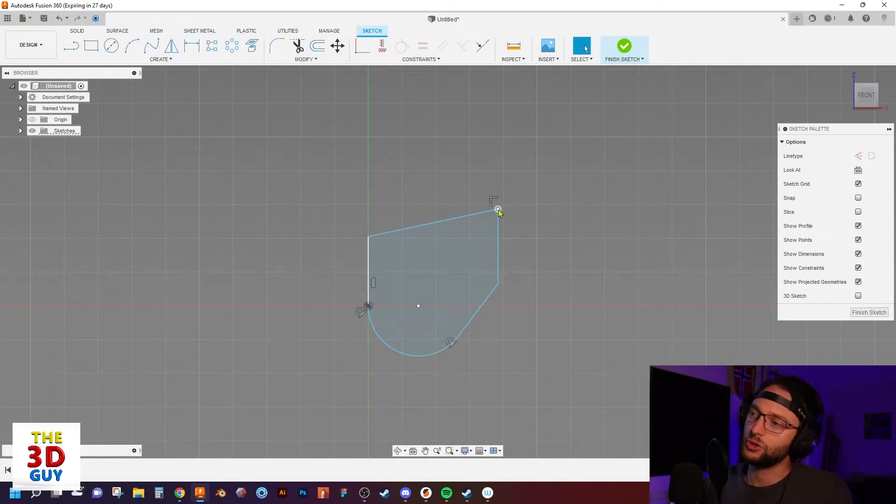
{"action": "left_click", "coordinate": [451, 224]}
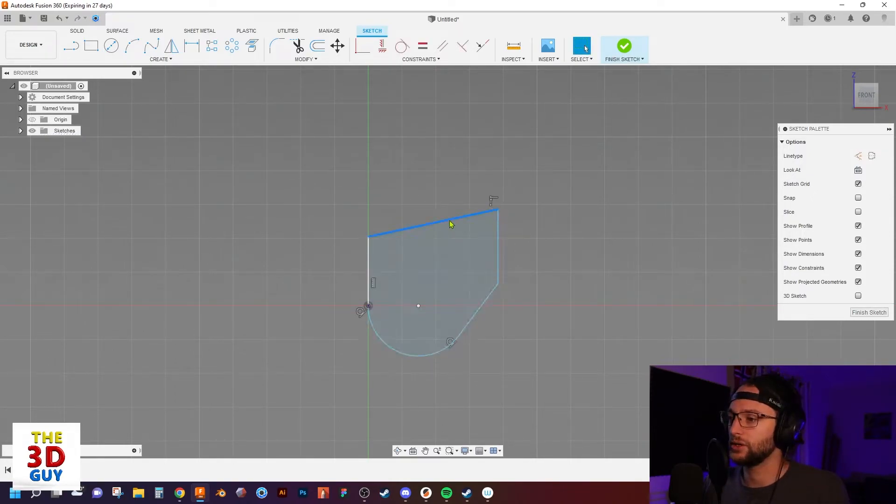
{"action": "key", "text": "Delete"}
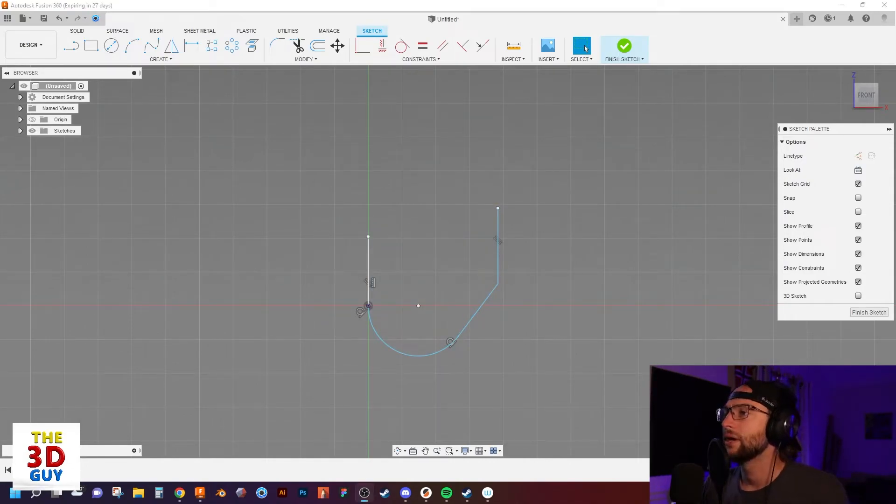
Undo the right line's parallel alignment and place its loose upper end so the line leans inward.
{"action": "left_click", "coordinate": [469, 136]}
{"action": "key", "text": "ctrl+z"}
{"action": "key", "text": "ctrl+z"}
{"action": "left_click_drag", "start_coordinate": [369, 259], "coordinate": [474, 202]}
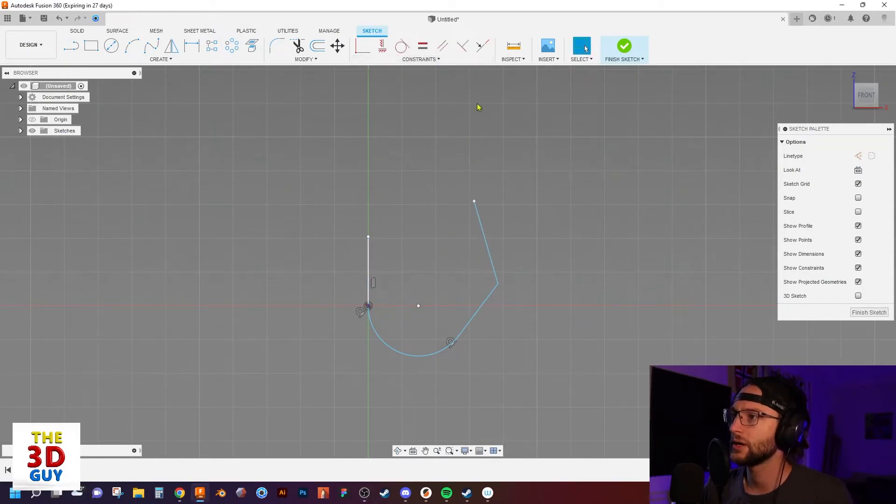
Apply a Perpendicular constraint between the left vertical line and the loose-ended line on the right.
{"action": "left_click", "coordinate": [463, 46]}
{"action": "left_click", "coordinate": [369, 263]}
{"action": "left_click", "coordinate": [481, 228]}
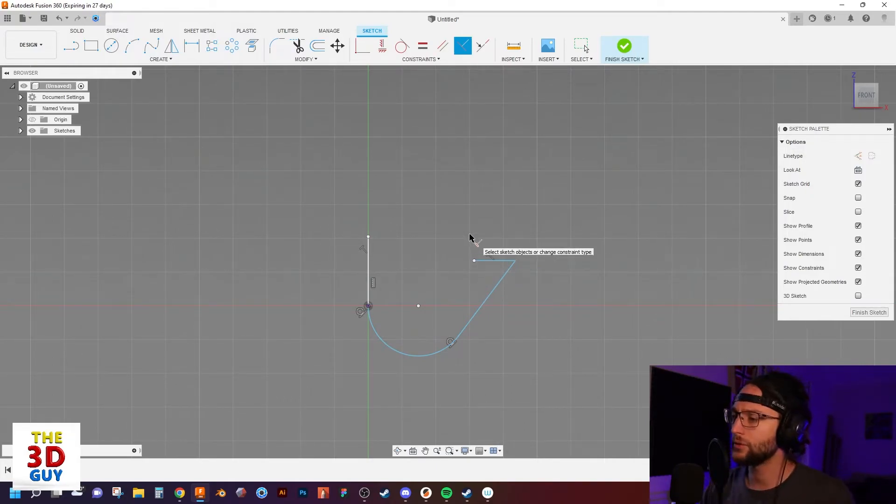
{"action": "key", "text": "Escape"}
Attach the loose end to the left vertical line, constrain the two lines Perpendicular, and undo the Perpendicular constraint.
{"action": "mouse_move", "coordinate": [474, 261]}
{"action": "left_mouse_down"}
{"action": "mouse_move", "coordinate": [475, 201]}
{"action": "mouse_move", "coordinate": [378, 262]}
{"action": "mouse_move", "coordinate": [368, 258]}
{"action": "mouse_move", "coordinate": [371, 264]}
{"action": "left_mouse_up"}
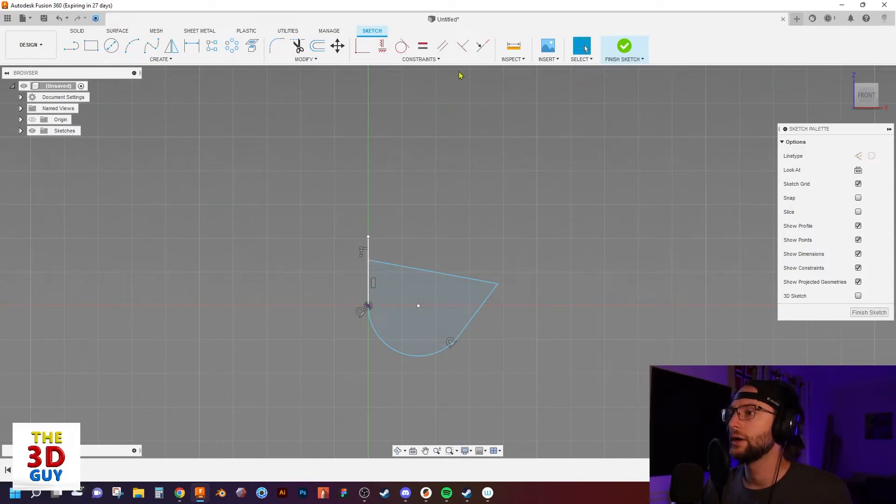
{"action": "left_click", "coordinate": [462, 46]}
{"action": "left_click", "coordinate": [369, 287]}
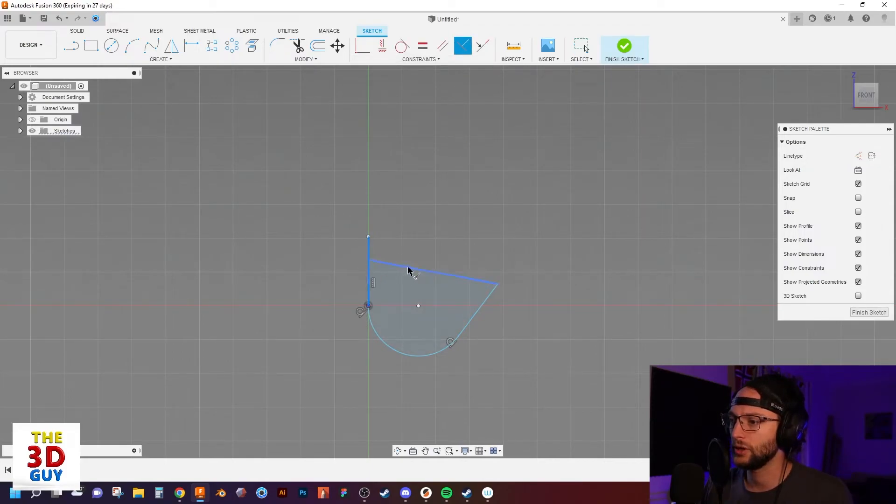
{"action": "left_click", "coordinate": [408, 270]}
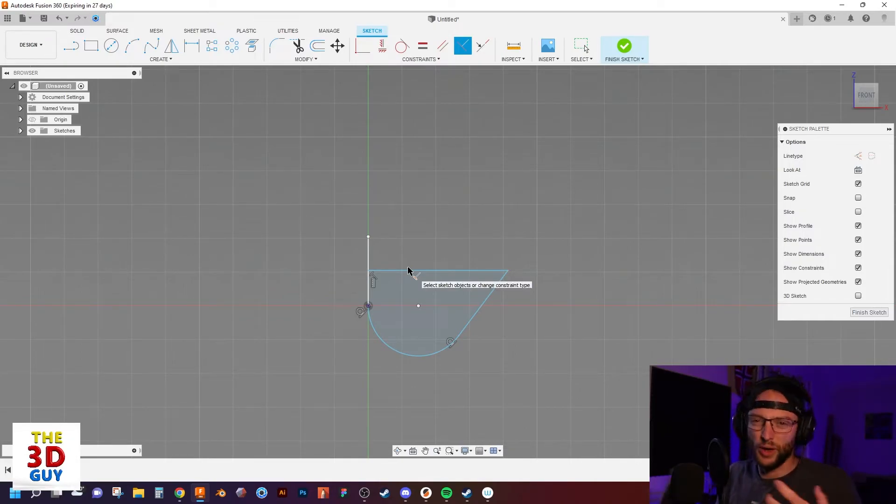
{"action": "key", "text": "Escape"}
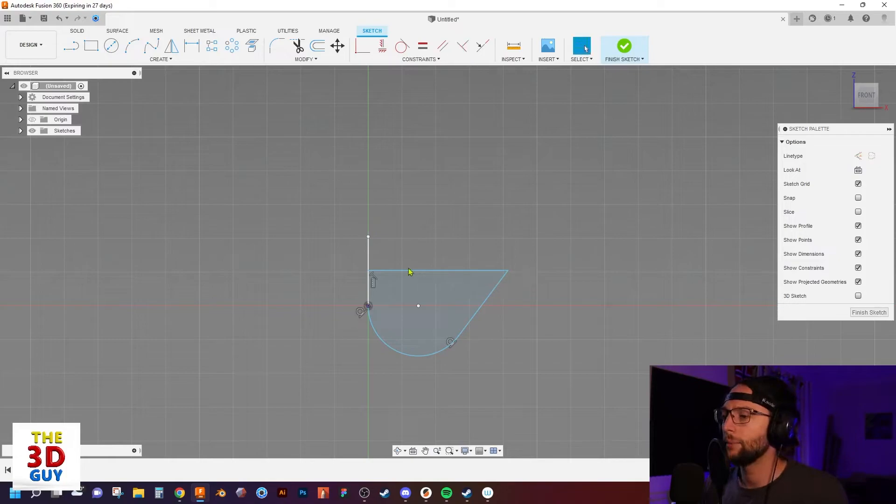
{"action": "key", "text": "ctrl+z"}
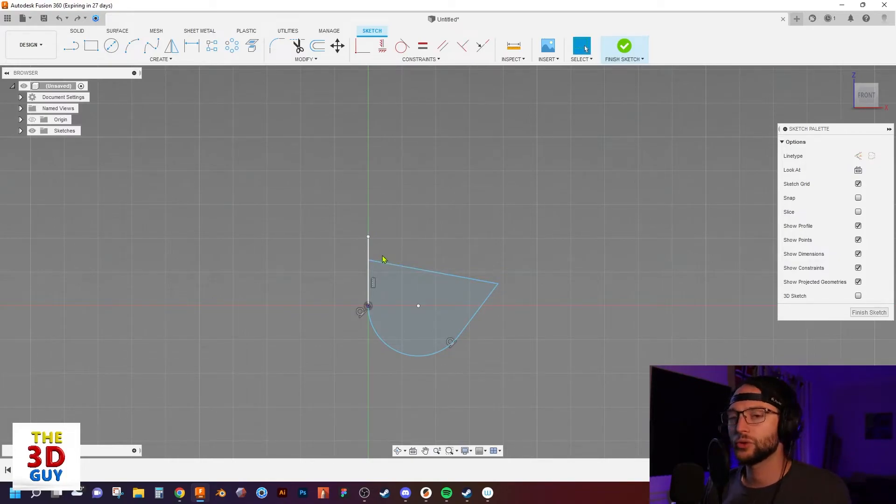
Slide the top line's attached end along the left vertical line and move the right corner level with it.
{"action": "left_click_drag", "start_coordinate": [367, 261], "coordinate": [372, 284]}
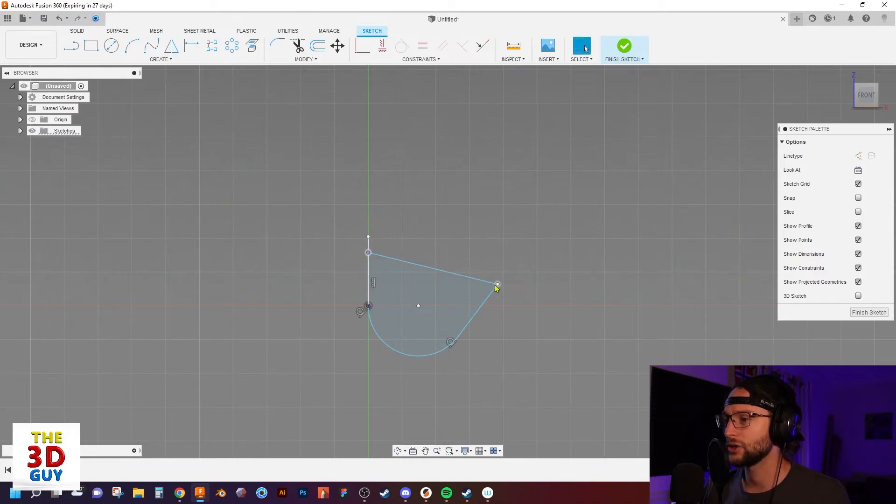
{"action": "mouse_move", "coordinate": [497, 285]}
{"action": "left_mouse_down"}
{"action": "mouse_move", "coordinate": [492, 259]}
{"action": "mouse_move", "coordinate": [364, 306]}
{"action": "mouse_move", "coordinate": [477, 256]}
{"action": "left_mouse_up"}
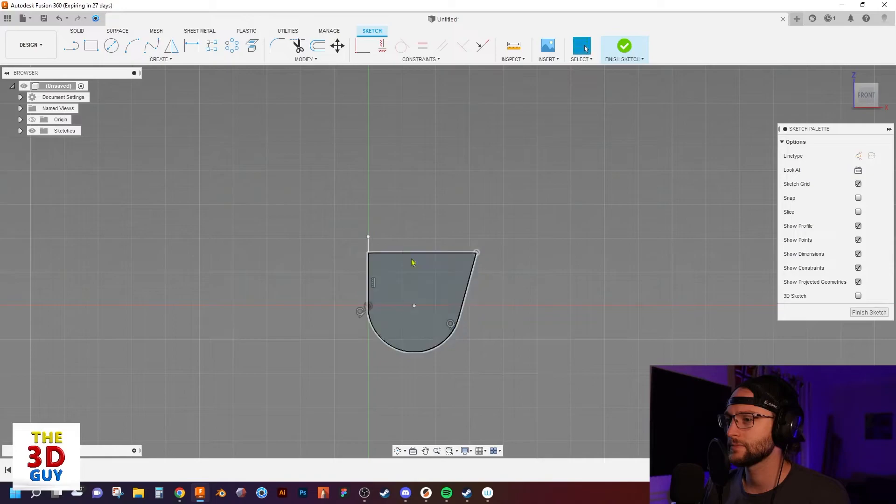
{"action": "mouse_move", "coordinate": [404, 252]}
{"action": "left_mouse_down"}
{"action": "mouse_move", "coordinate": [393, 262]}
{"action": "mouse_move", "coordinate": [369, 257]}
{"action": "mouse_move", "coordinate": [370, 248]}
{"action": "mouse_move", "coordinate": [369, 273]}
{"action": "mouse_move", "coordinate": [367, 245]}
{"action": "left_mouse_up"}
{"action": "scroll", "coordinate": [371, 262], "scroll_direction": "up", "scroll_amount": 3}
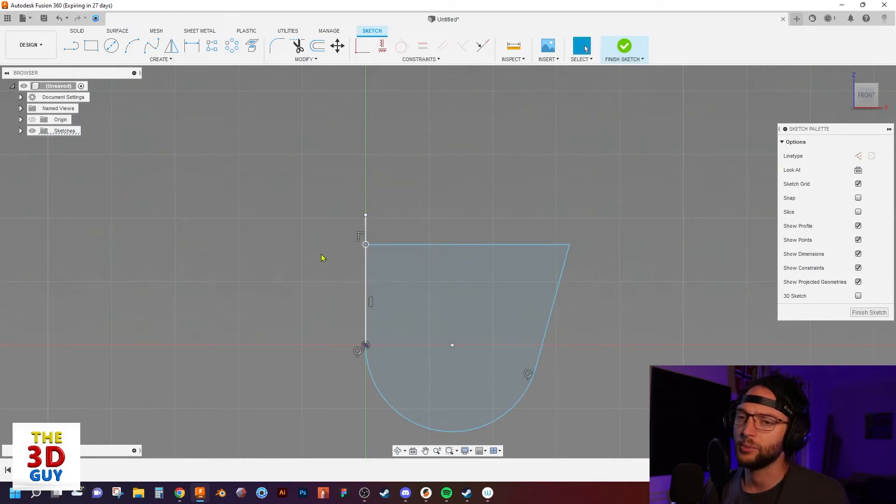
{"action": "scroll", "coordinate": [374, 246], "scroll_direction": "up", "scroll_amount": 2}
{"action": "scroll", "coordinate": [356, 212], "scroll_direction": "down", "scroll_amount": 4}
{"action": "scroll", "coordinate": [347, 214], "scroll_direction": "down", "scroll_amount": 1}
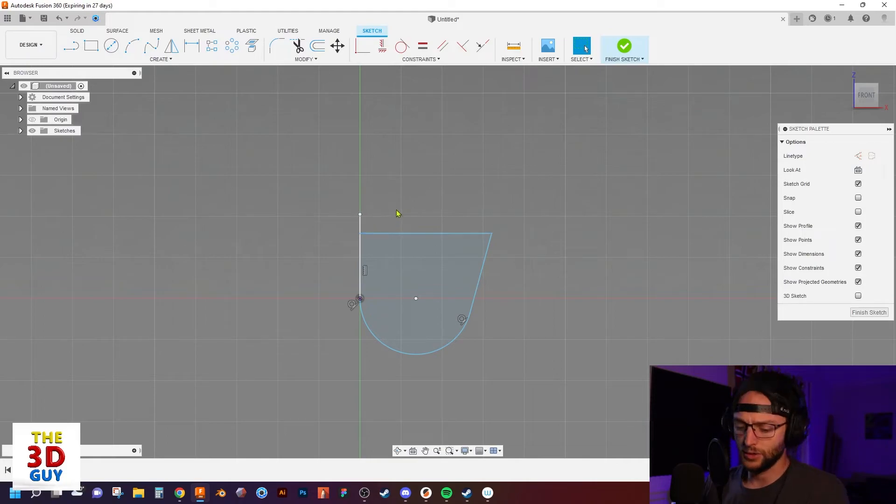
Detach the top line's end from the left vertical line and place it above and slightly inside the right corner.
{"action": "mouse_move", "coordinate": [367, 233]}
{"action": "left_mouse_down"}
{"action": "mouse_move", "coordinate": [493, 174]}
{"action": "mouse_move", "coordinate": [371, 199]}
{"action": "left_mouse_up"}
{"action": "left_click", "coordinate": [354, 182]}
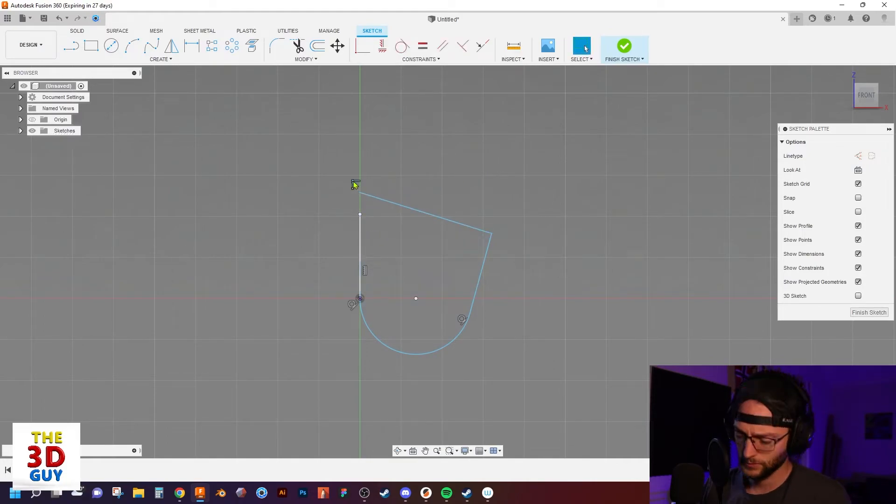
{"action": "left_click_drag", "start_coordinate": [360, 193], "coordinate": [468, 189]}
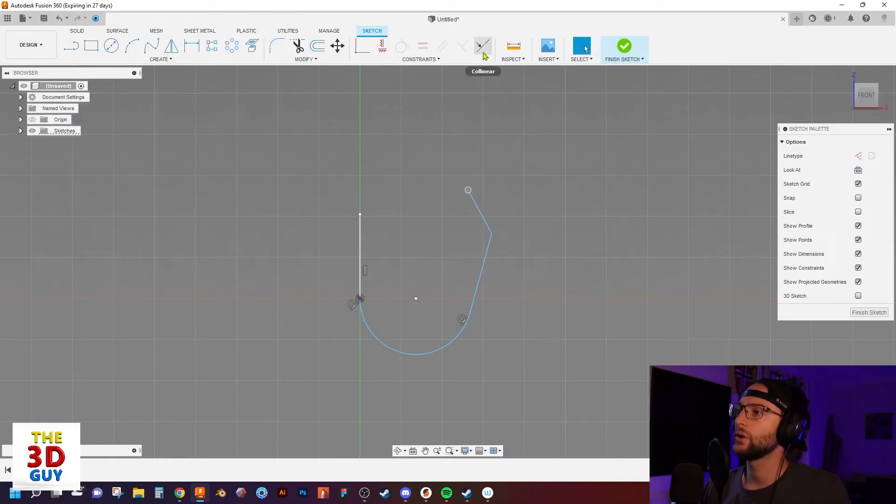
{"action": "left_click", "coordinate": [447, 126]}
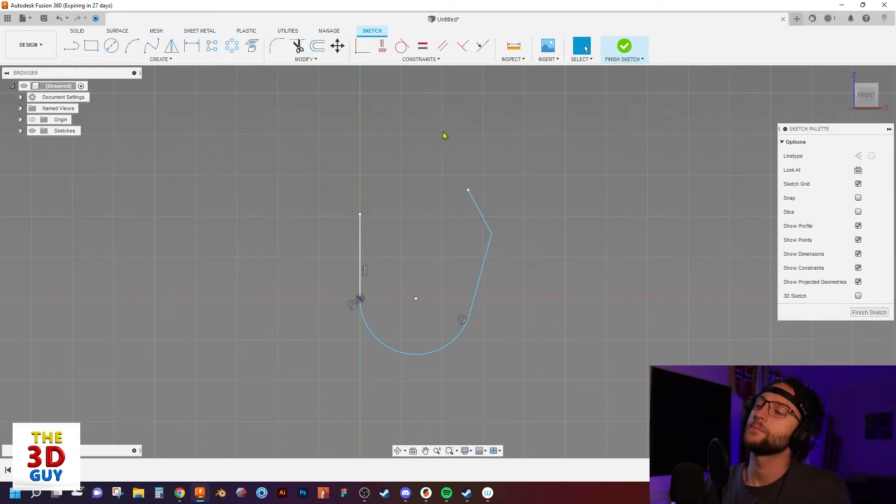
Draw a separate diagonal line above and to the right of the open profile.
{"action": "key", "text": "l"}
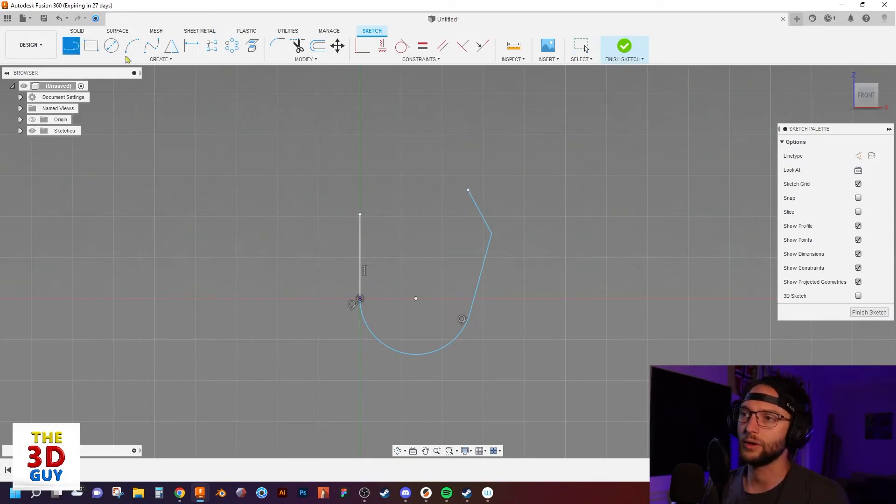
{"action": "left_click", "coordinate": [504, 188]}
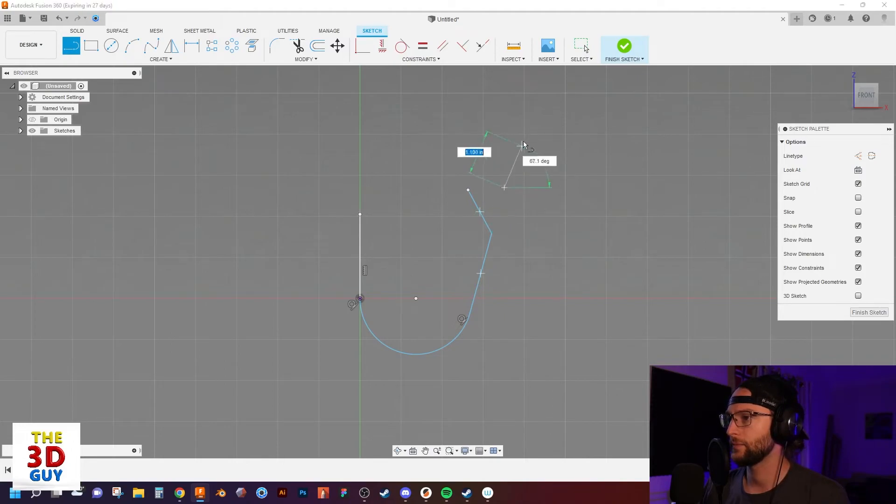
{"action": "left_click", "coordinate": [569, 134]}
{"action": "key", "text": "Escape"}
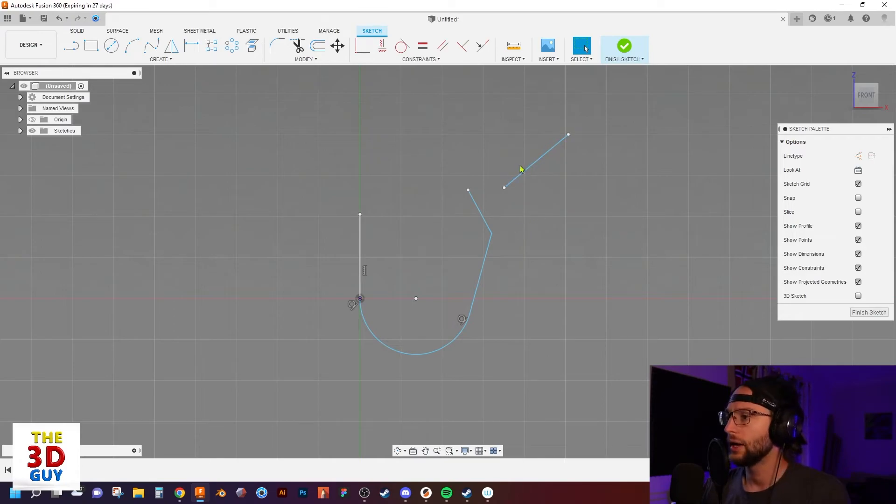
Apply a Collinear constraint between the profile's two connected right-hand lines, and undo it.
{"action": "left_click", "coordinate": [484, 53]}
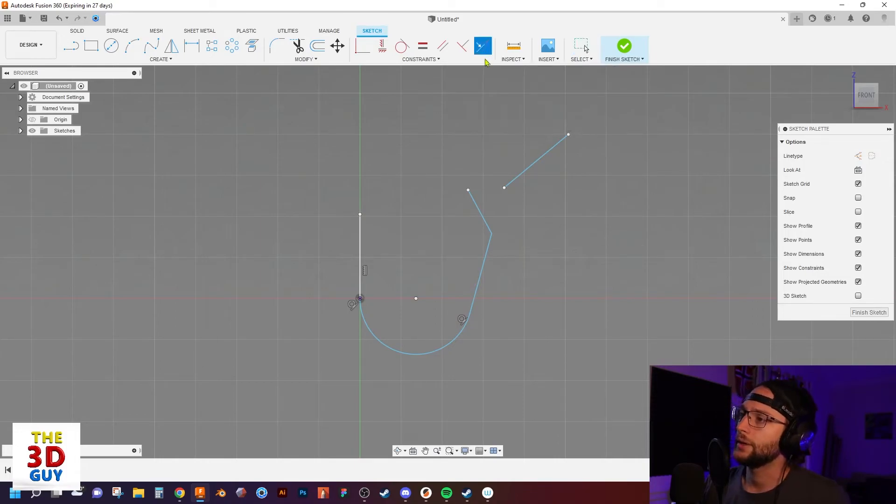
{"action": "left_click", "coordinate": [480, 209]}
{"action": "left_click", "coordinate": [488, 253]}
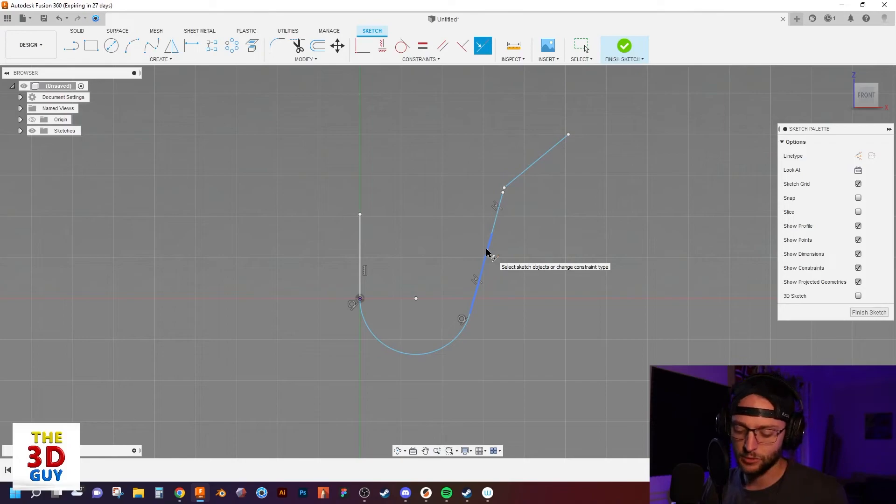
{"action": "key", "text": "Escape"}
{"action": "key", "text": "ctrl+z"}
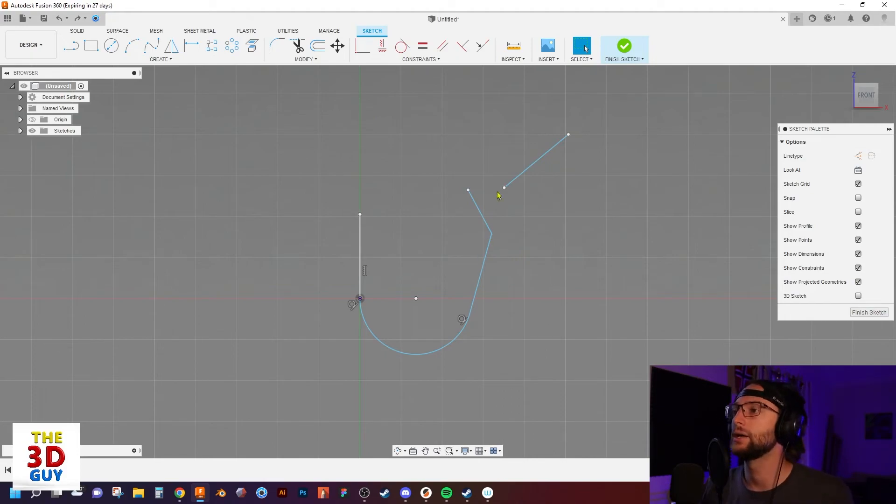
Apply a Collinear constraint between the separate diagonal line and the profile's lower-right line.
{"action": "left_click", "coordinate": [483, 45]}
{"action": "left_click", "coordinate": [543, 156]}
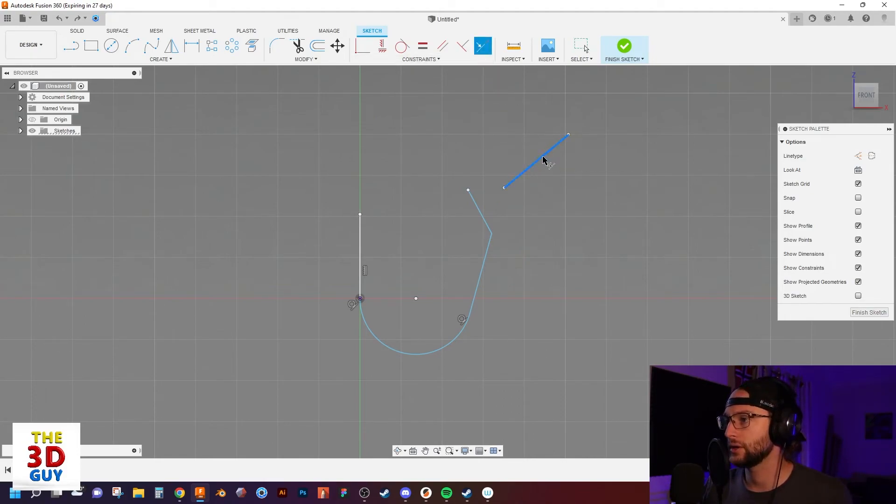
{"action": "left_click", "coordinate": [486, 263]}
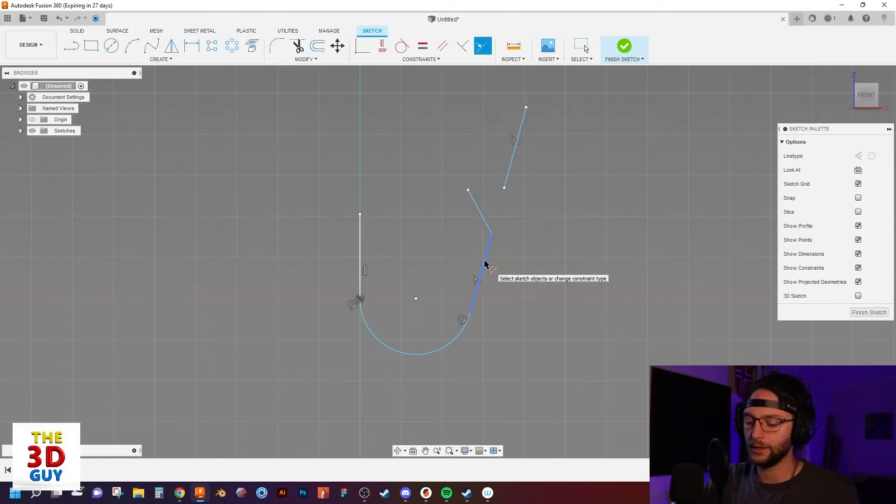
{"action": "key", "text": "Escape"}
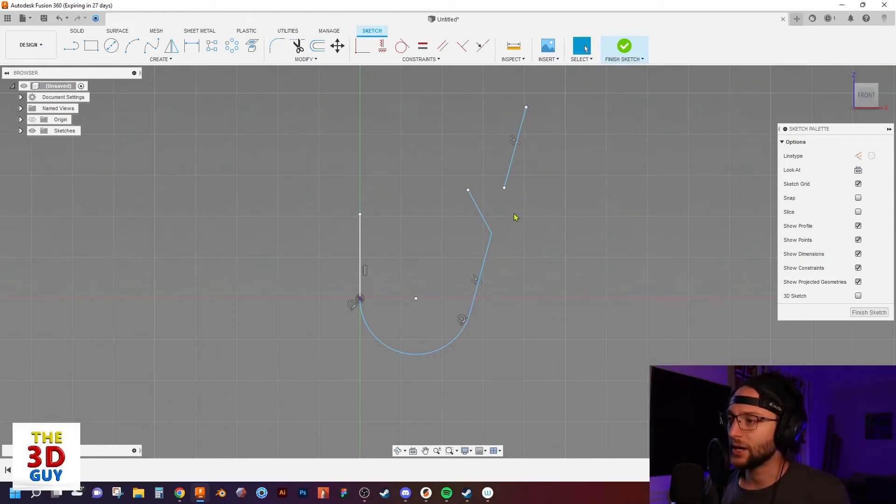
Undo the collinear constraint and the separate diagonal line, and redraw it about 1.78 in long, parallel to the profile's lower-right line.
{"action": "key", "text": "ctrl+z"}
{"action": "key", "text": "ctrl+z"}
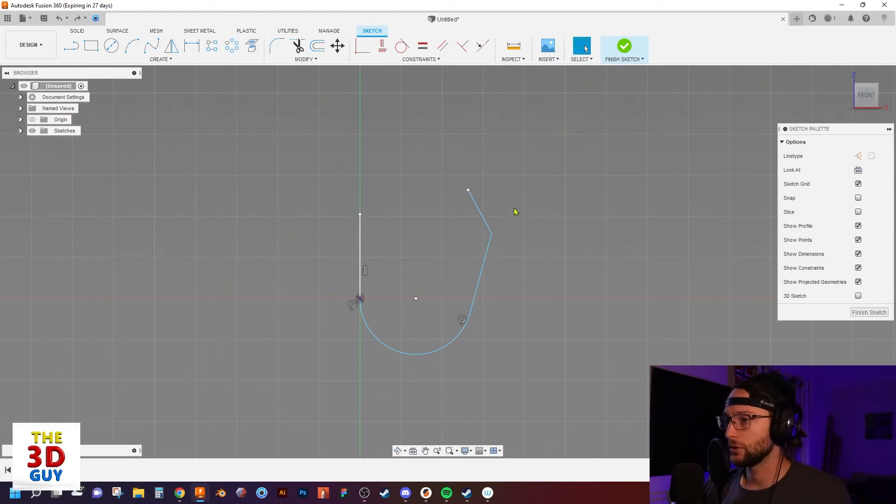
{"action": "left_click", "coordinate": [79, 45]}
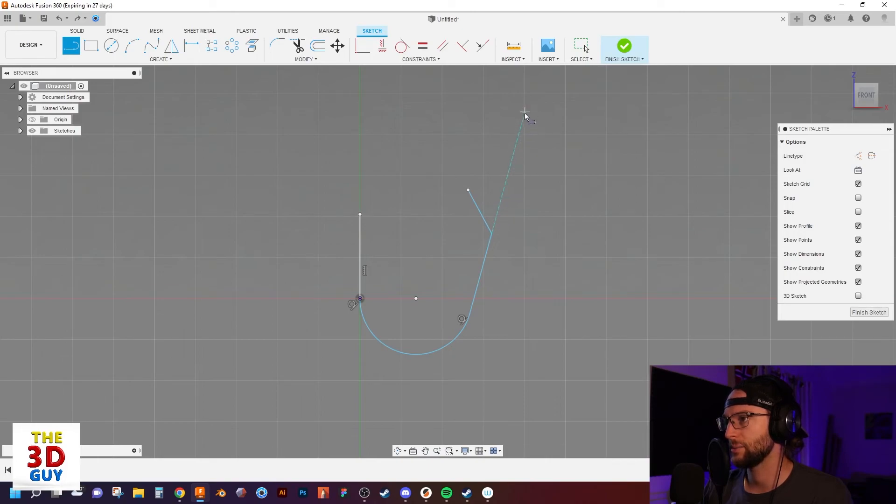
{"action": "left_click", "coordinate": [506, 183]}
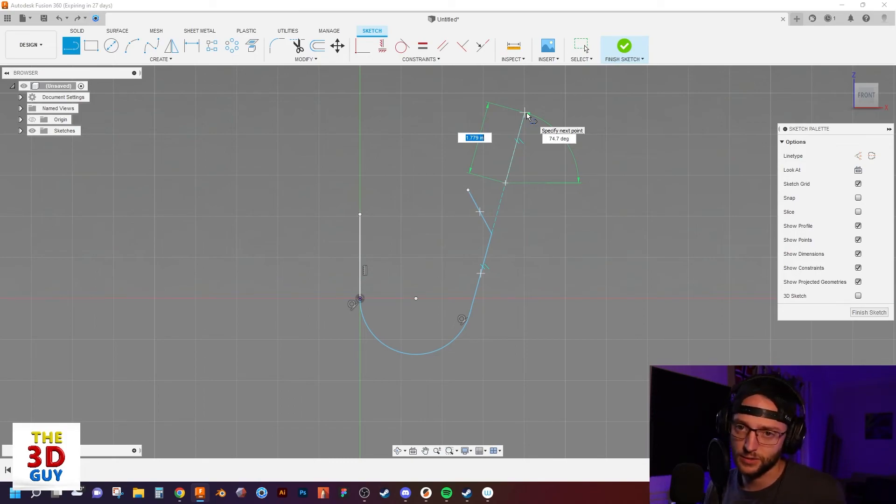
{"action": "left_click", "coordinate": [525, 113]}
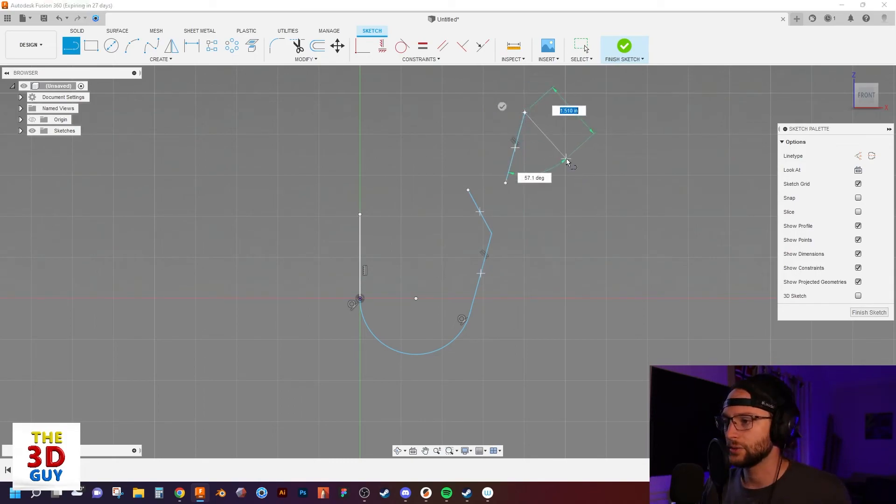
{"action": "key", "text": "Escape"}
Move the separate diagonal line slightly down and apply a Collinear constraint between it and the profile's lower-right line.
{"action": "mouse_move", "coordinate": [510, 169]}
{"action": "left_mouse_down"}
{"action": "mouse_move", "coordinate": [539, 173]}
{"action": "mouse_move", "coordinate": [507, 170]}
{"action": "left_mouse_up"}
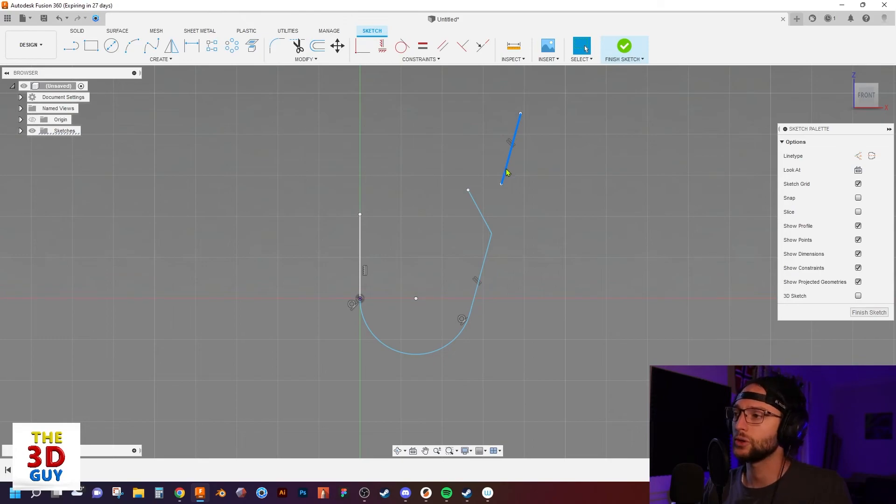
{"action": "mouse_move", "coordinate": [507, 172]}
{"action": "left_mouse_down"}
{"action": "mouse_move", "coordinate": [511, 193]}
{"action": "mouse_move", "coordinate": [510, 185]}
{"action": "left_mouse_up"}
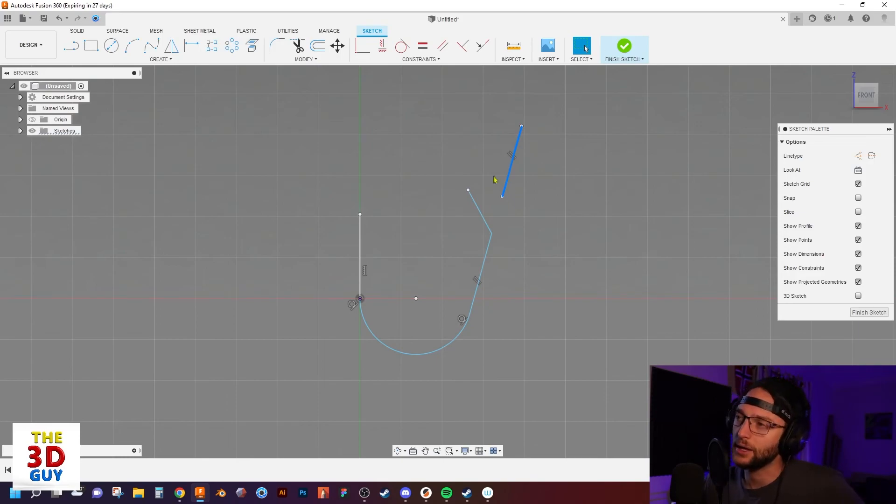
{"action": "left_click", "coordinate": [482, 46]}
{"action": "left_click", "coordinate": [489, 252]}
{"action": "key", "text": "Escape"}
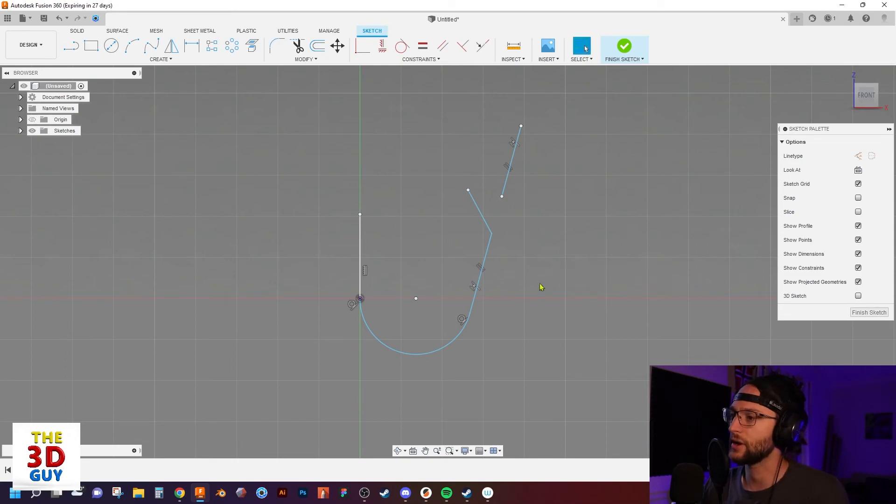